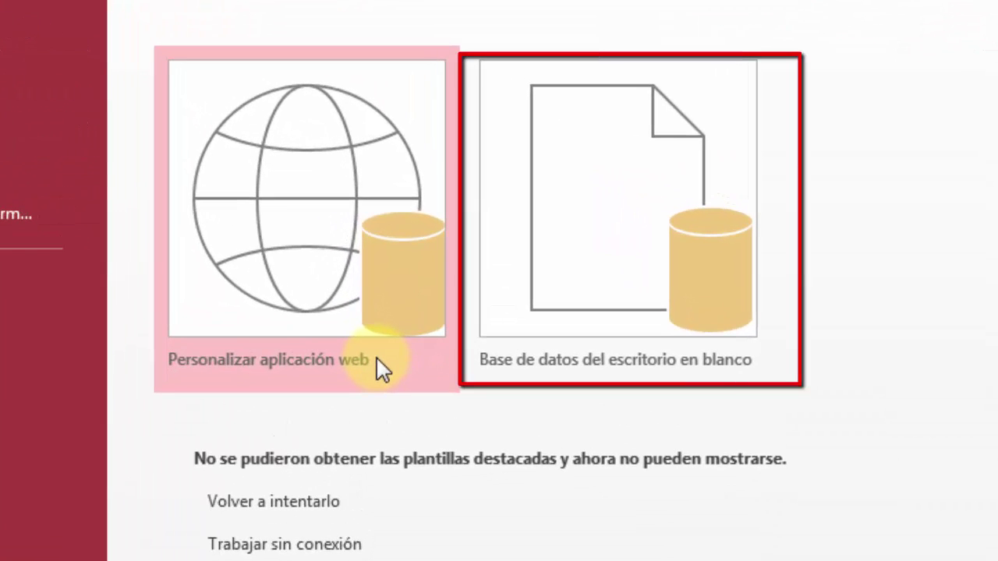
Start a new blank desktop database and set its file name to Bd_Academico.accdb
{"action": "left_click", "coordinate": [564, 261]}
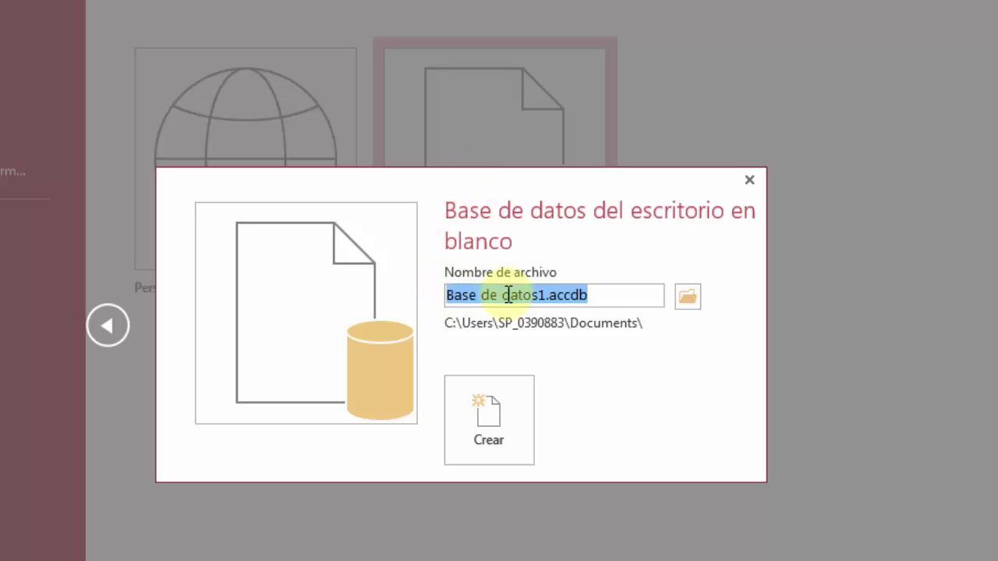
{"action": "left_click", "coordinate": [584, 295]}
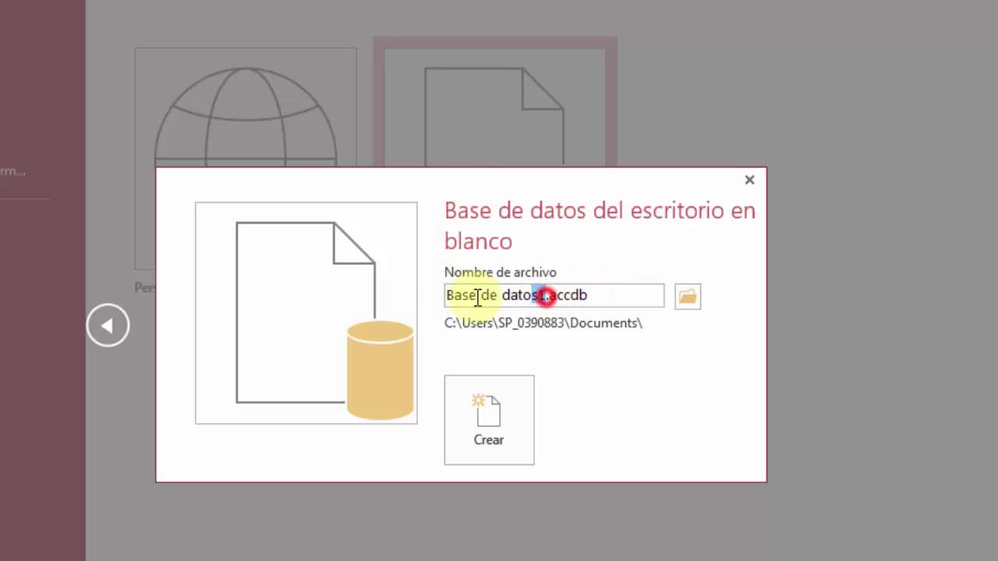
{"action": "left_click_drag", "start_coordinate": [446, 294], "coordinate": [539, 294]}
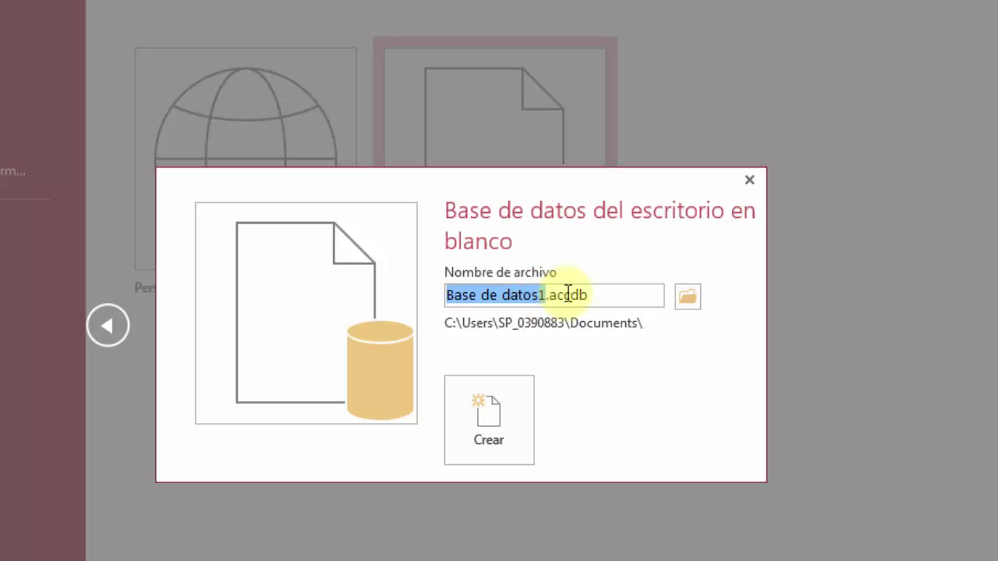
{"action": "type", "text": "Si"}
{"action": "key", "text": "BackSpace"}
{"action": "key", "text": "BackSpace"}
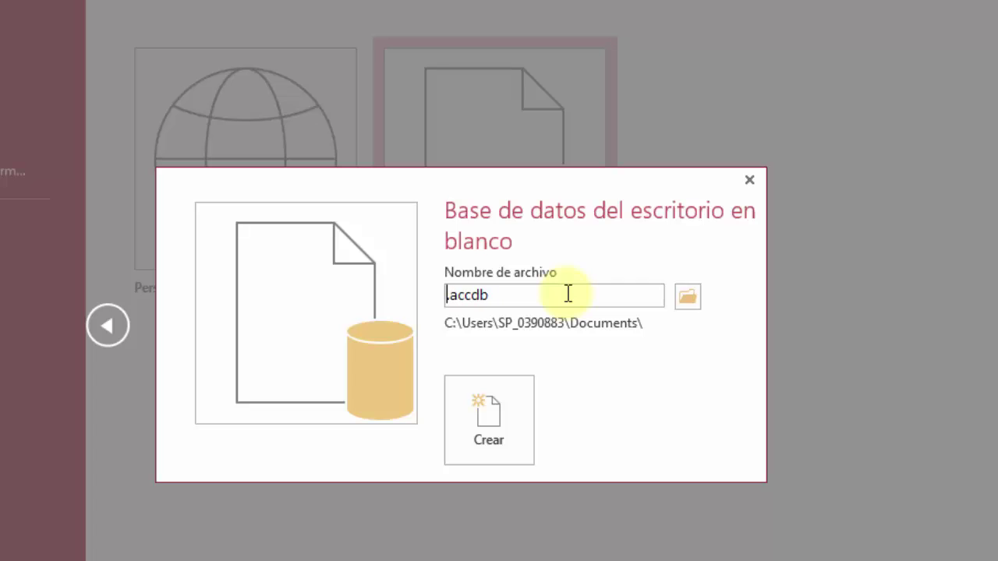
{"action": "type", "text": "Bd_A"}
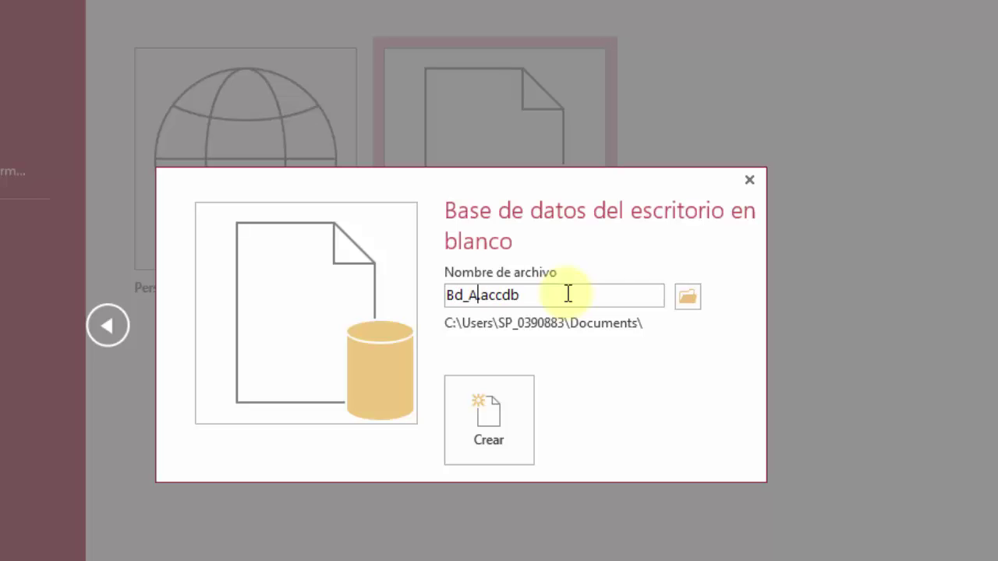
{"action": "type", "text": "cadm"}
{"action": "key", "text": "BackSpace"}
{"action": "type", "text": "e"}
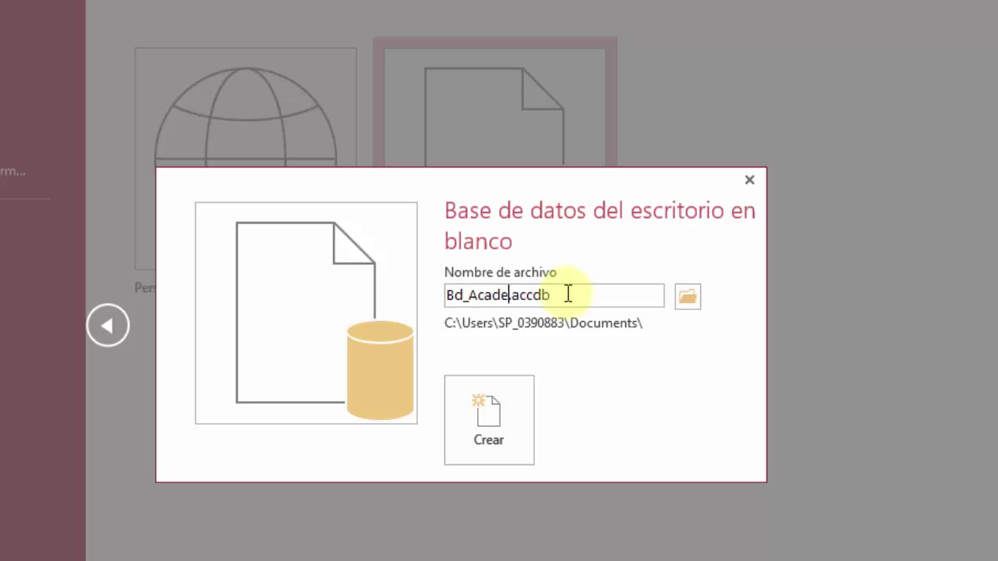
{"action": "key", "text": "BackSpace"}
{"action": "type", "text": "émico"}
{"action": "key", "text": "Left"}
{"action": "key", "text": "Left"}
{"action": "key", "text": "Left"}
{"action": "key", "text": "Left"}
{"action": "key", "text": "Left"}
{"action": "key", "text": "Delete"}
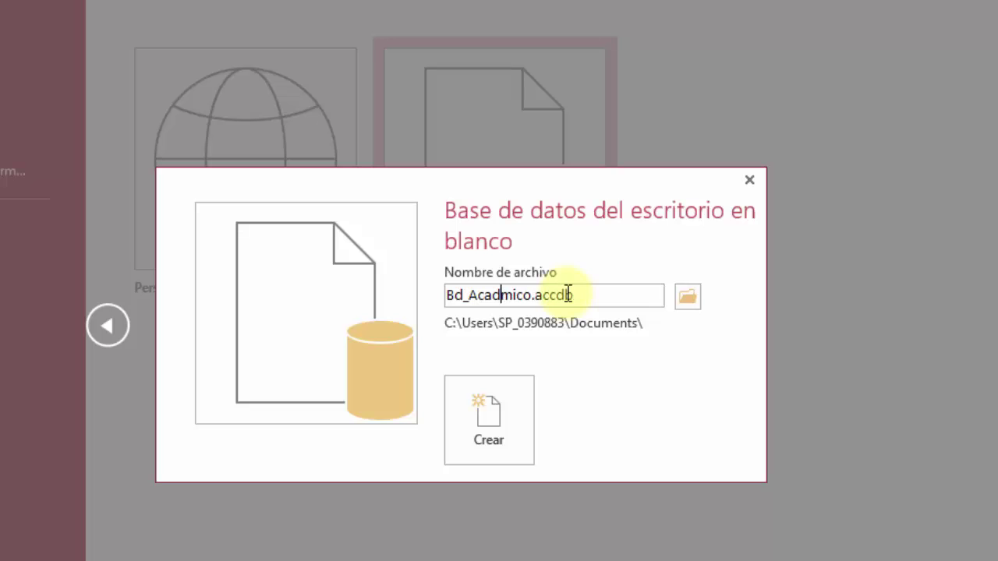
{"action": "type", "text": "e"}
{"action": "key", "text": "End"}
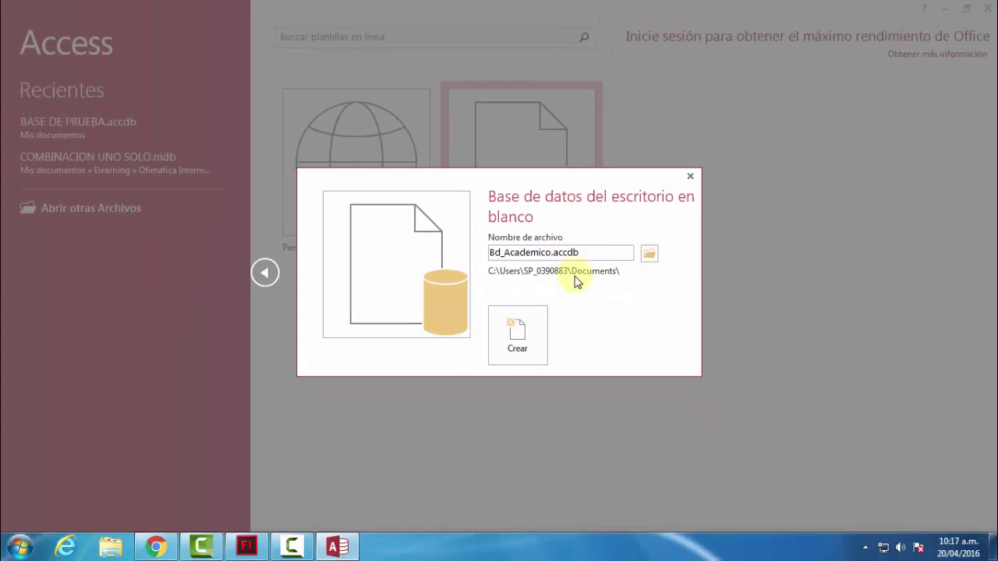
Browse for a save location and create a folder named "Base de Datos" in the Documentos library
{"action": "left_click", "coordinate": [648, 255]}
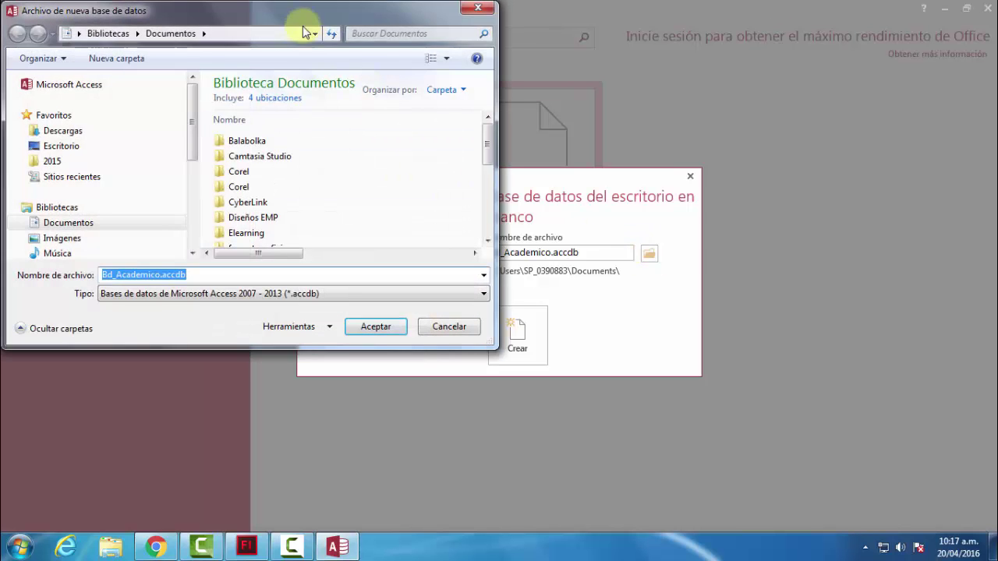
{"action": "left_click_drag", "start_coordinate": [303, 26], "coordinate": [488, 87]}
{"action": "left_click_drag", "start_coordinate": [652, 394], "coordinate": [825, 477]}
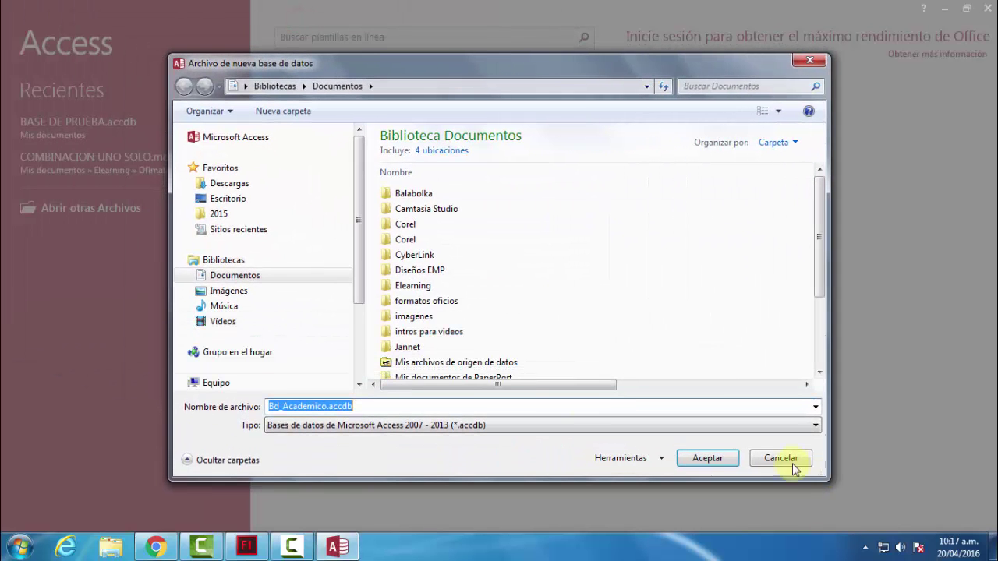
{"action": "left_click", "coordinate": [244, 275]}
{"action": "left_click", "coordinate": [285, 110]}
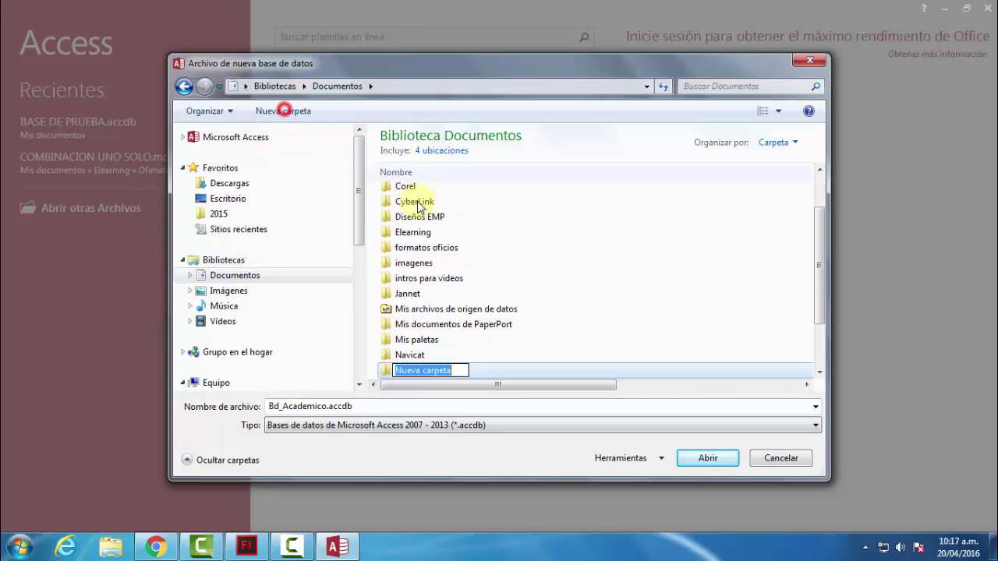
{"action": "type", "text": "Base"}
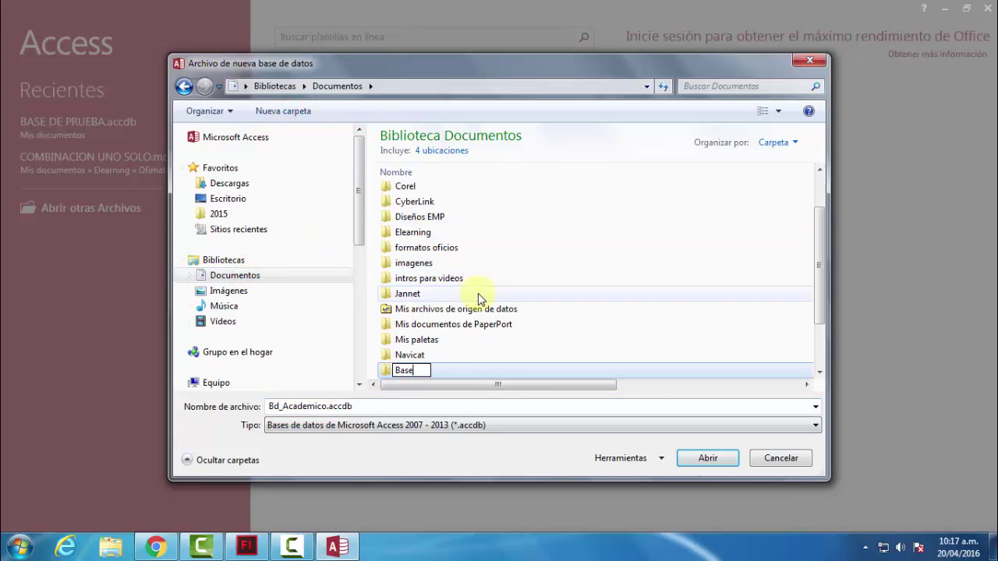
{"action": "type", "text": " de Datos"}
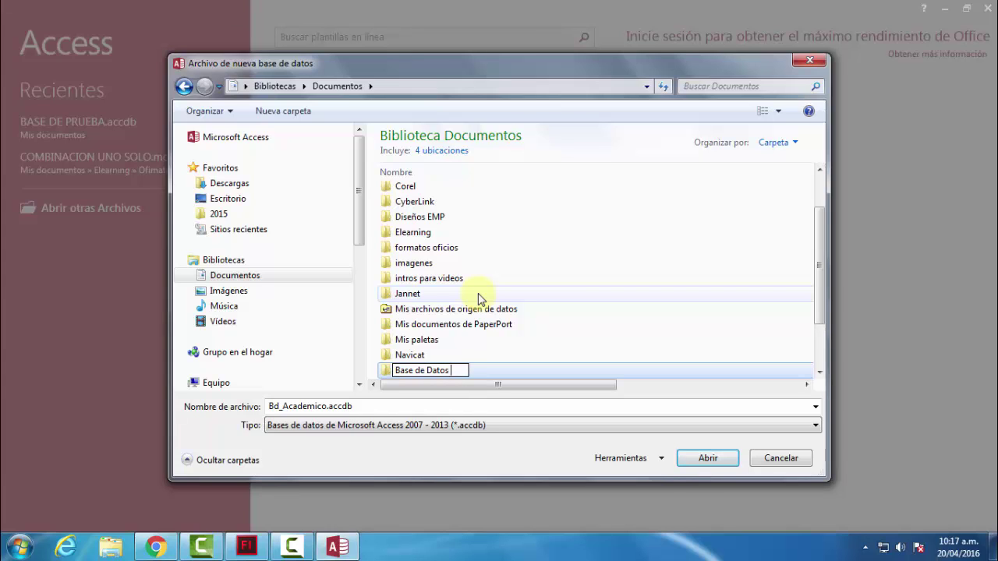
{"action": "key", "text": "BackSpace"}
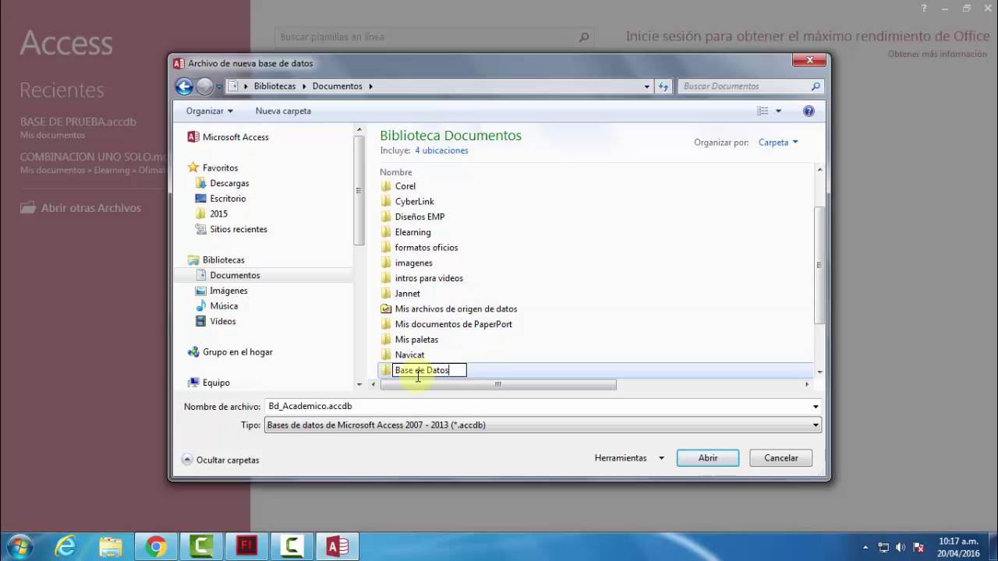
{"action": "left_click", "coordinate": [384, 370]}
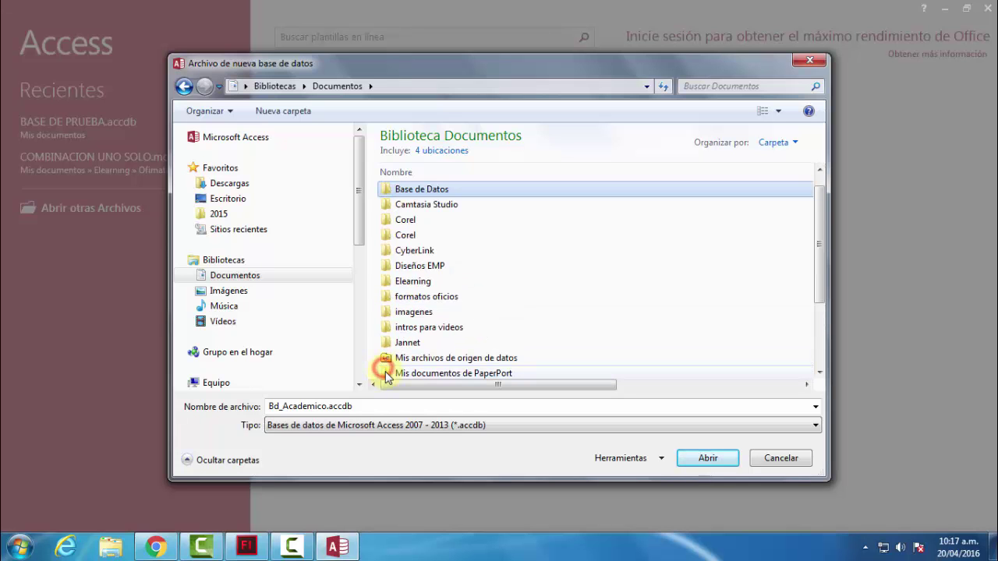
Choose the Base de Datos folder as the save location and create the database
{"action": "double_click", "coordinate": [386, 191]}
{"action": "left_click", "coordinate": [706, 458]}
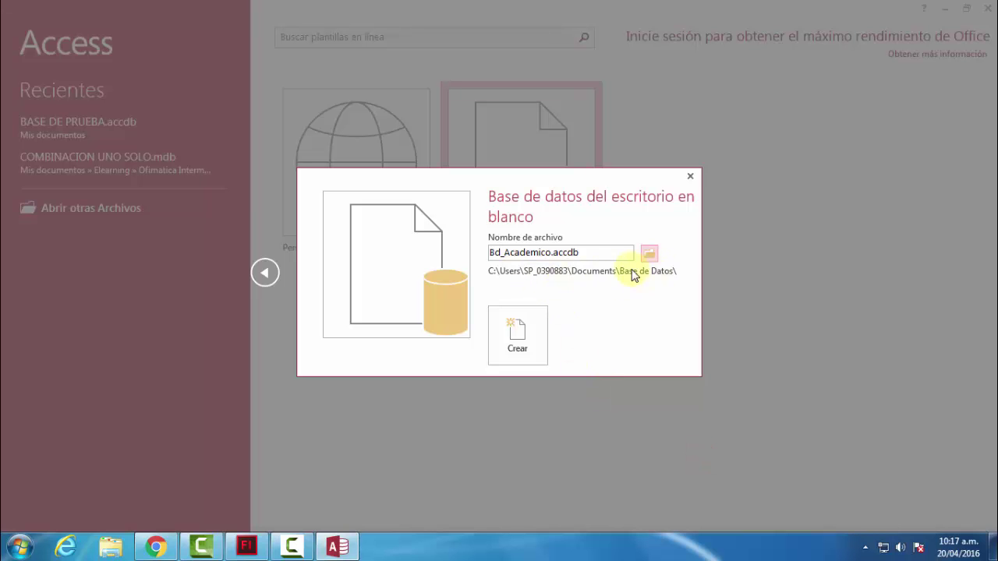
{"action": "left_click", "coordinate": [516, 347]}
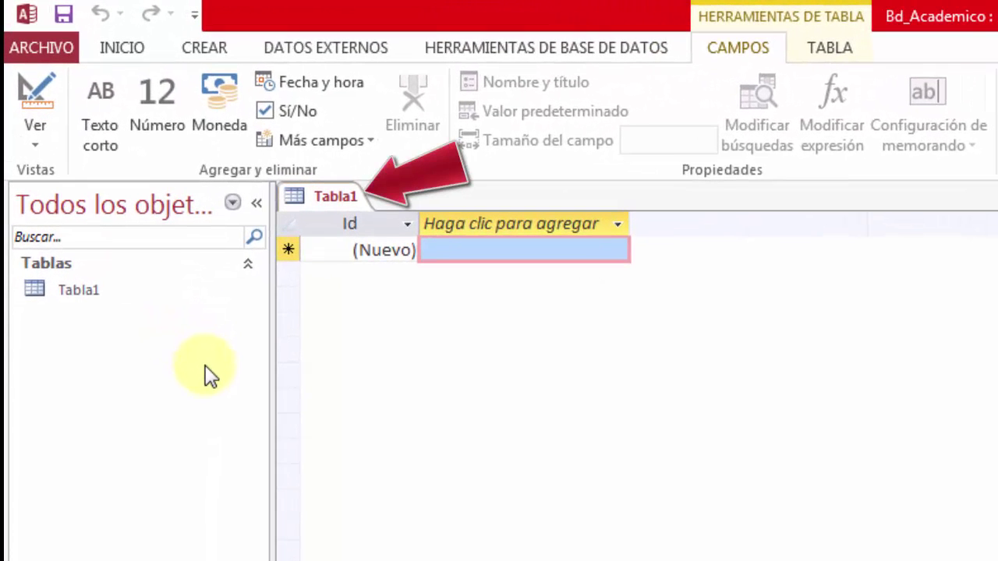
Add a short text (Texto corto) field named Nombre to Tabla1, after the Id field
{"action": "left_click", "coordinate": [148, 353]}
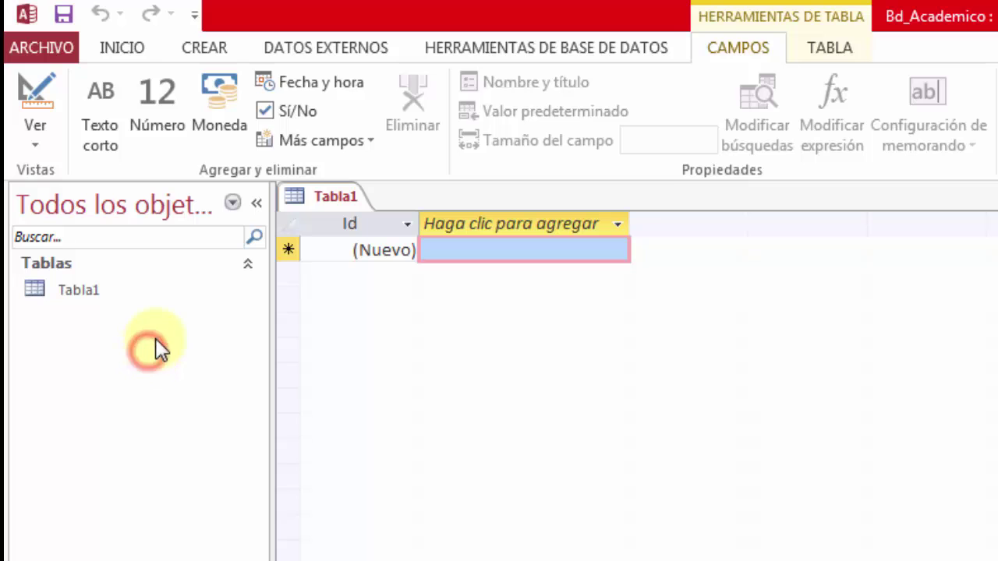
{"action": "left_click", "coordinate": [79, 295]}
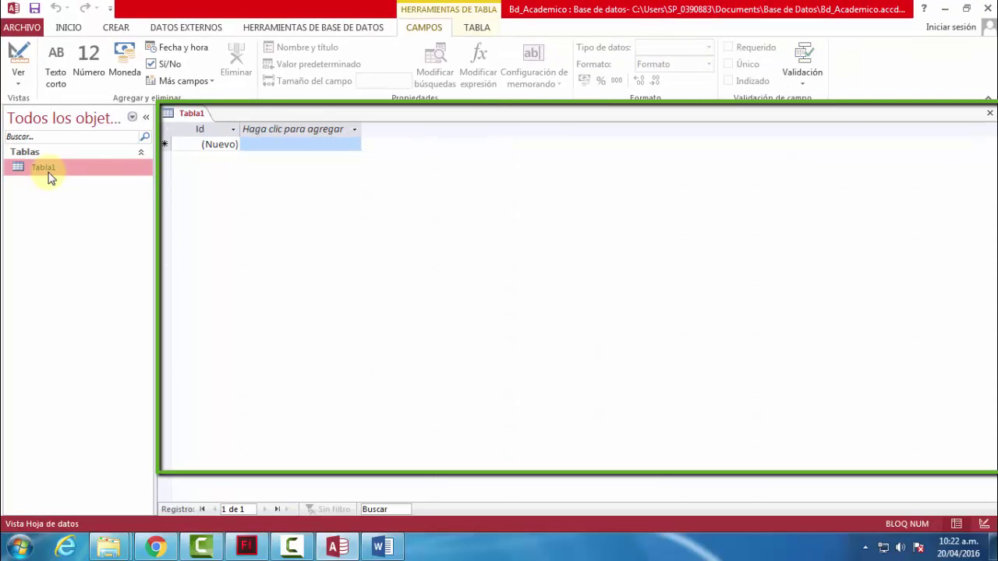
{"action": "left_click", "coordinate": [287, 143]}
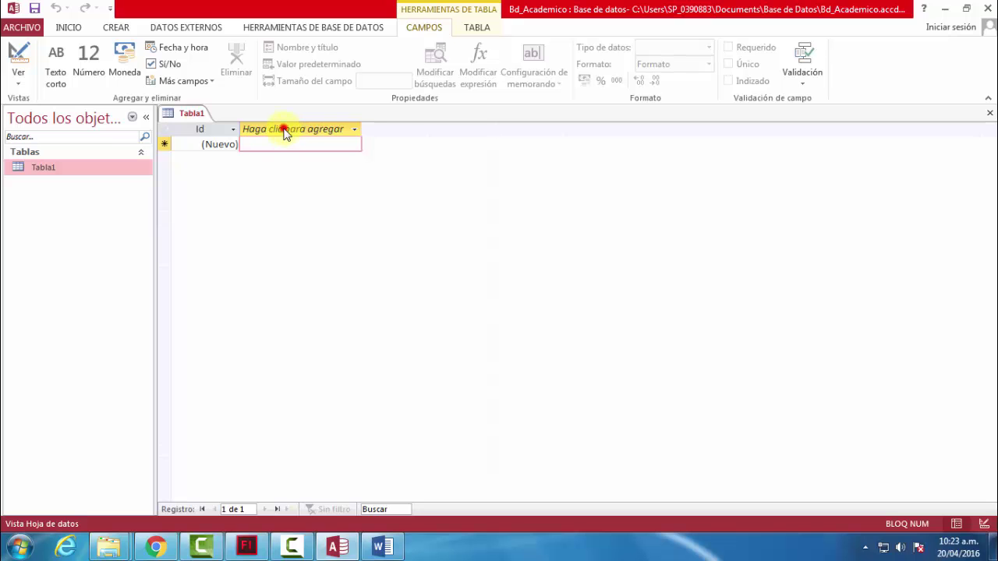
{"action": "left_click", "coordinate": [285, 130]}
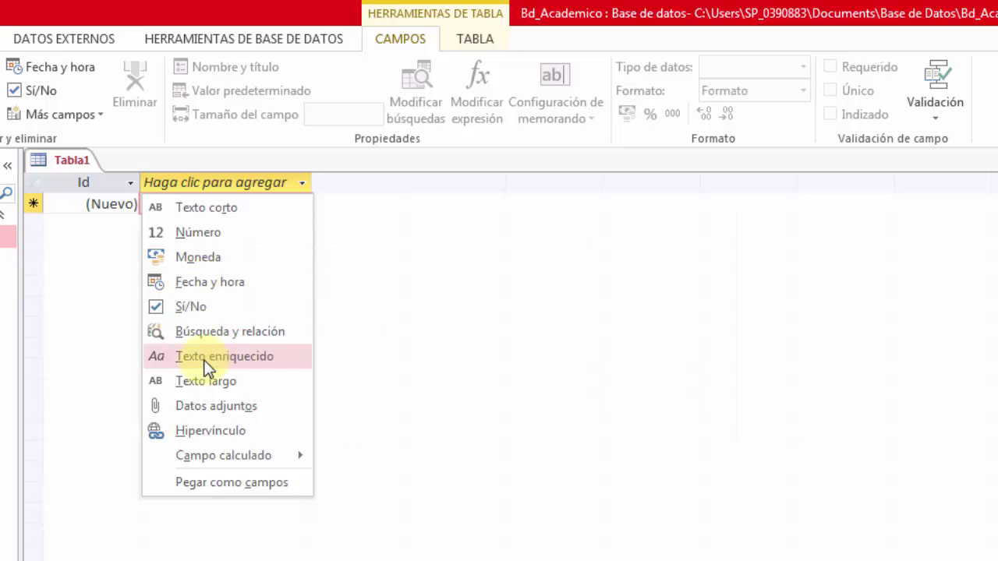
{"action": "left_click", "coordinate": [207, 214]}
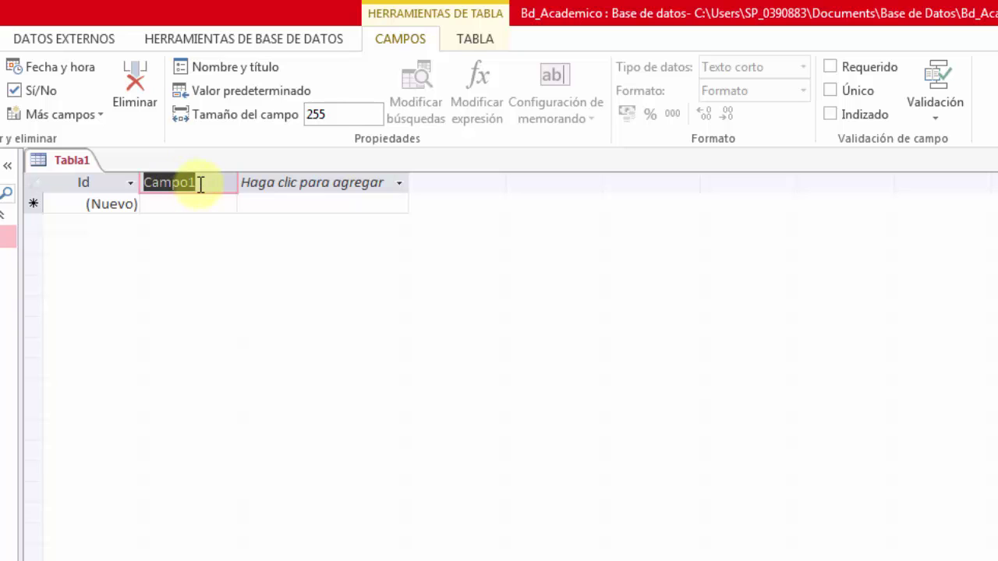
{"action": "type", "text": "NOmb"}
{"action": "key", "text": "BackSpace"}
{"action": "key", "text": "BackSpace"}
{"action": "key", "text": "BackSpace"}
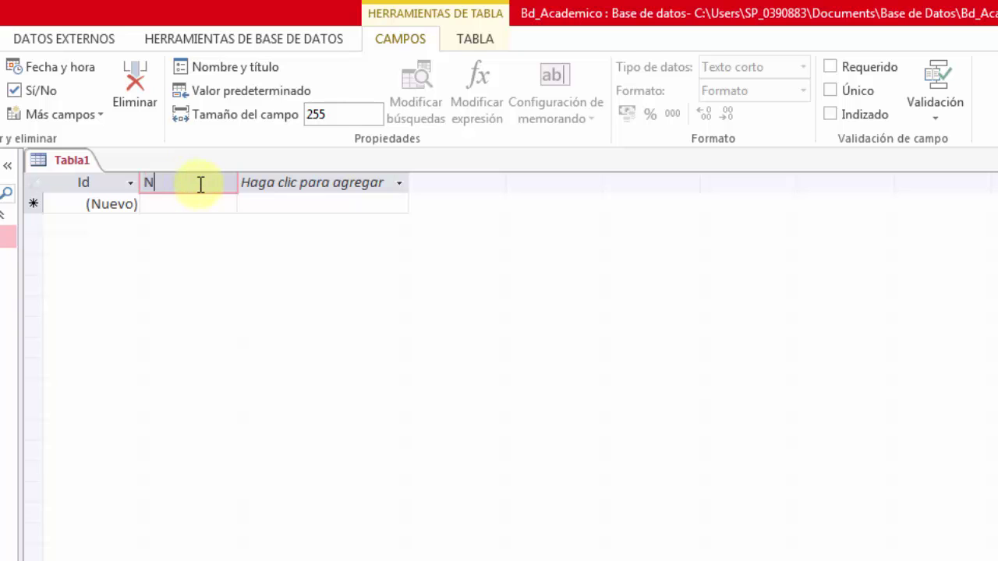
{"action": "type", "text": "ombre"}
Add a short text (Texto corto) field named Apellidos after the Nombre field
{"action": "left_click", "coordinate": [253, 183]}
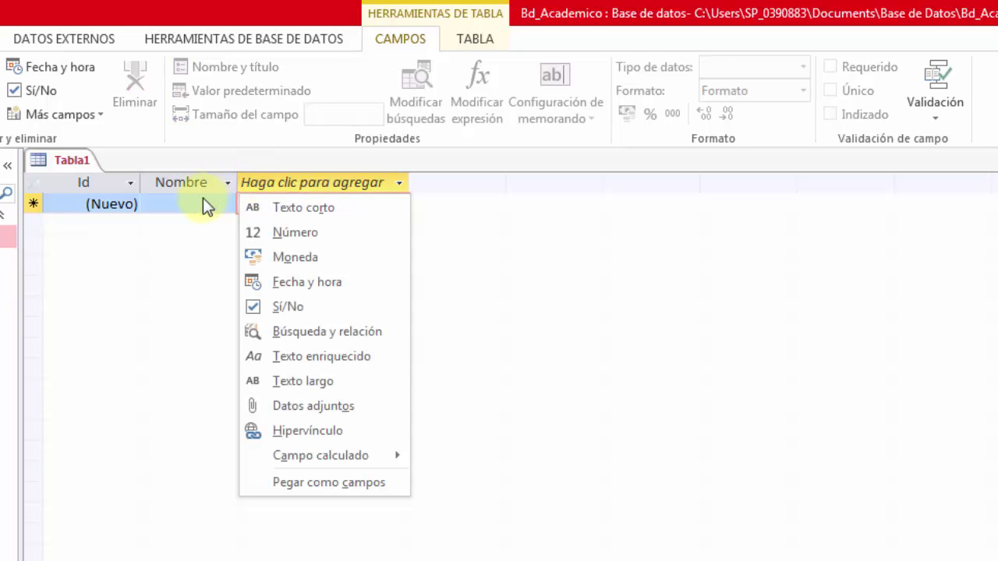
{"action": "left_click", "coordinate": [311, 208]}
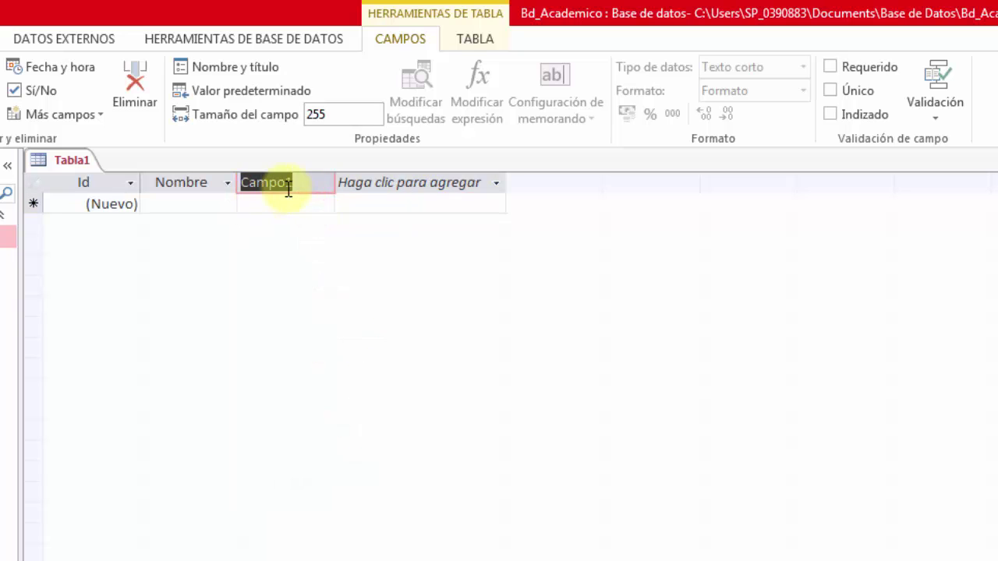
{"action": "type", "text": "Apellido"}
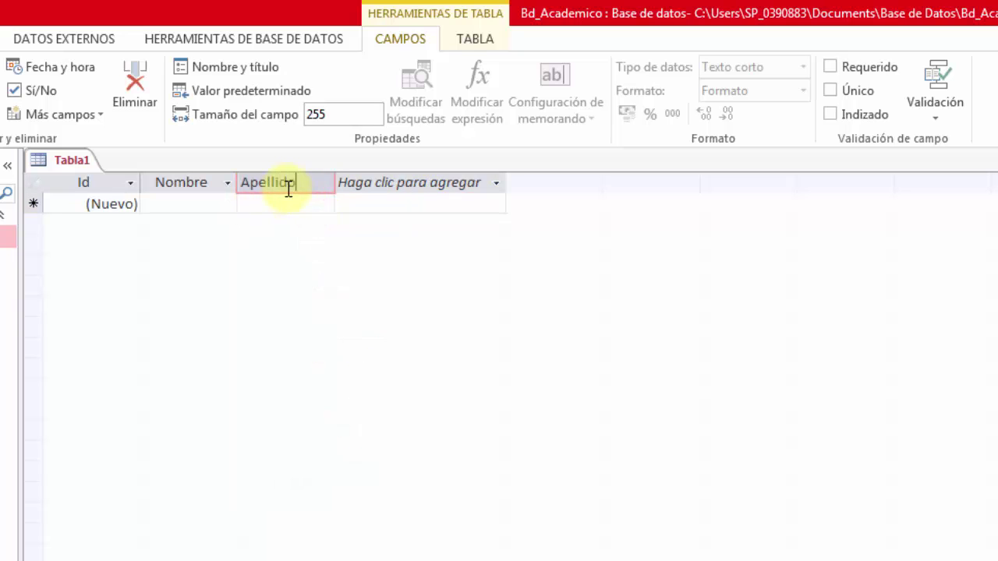
{"action": "type", "text": "s"}
{"action": "left_click", "coordinate": [260, 213]}
{"action": "left_click", "coordinate": [257, 203]}
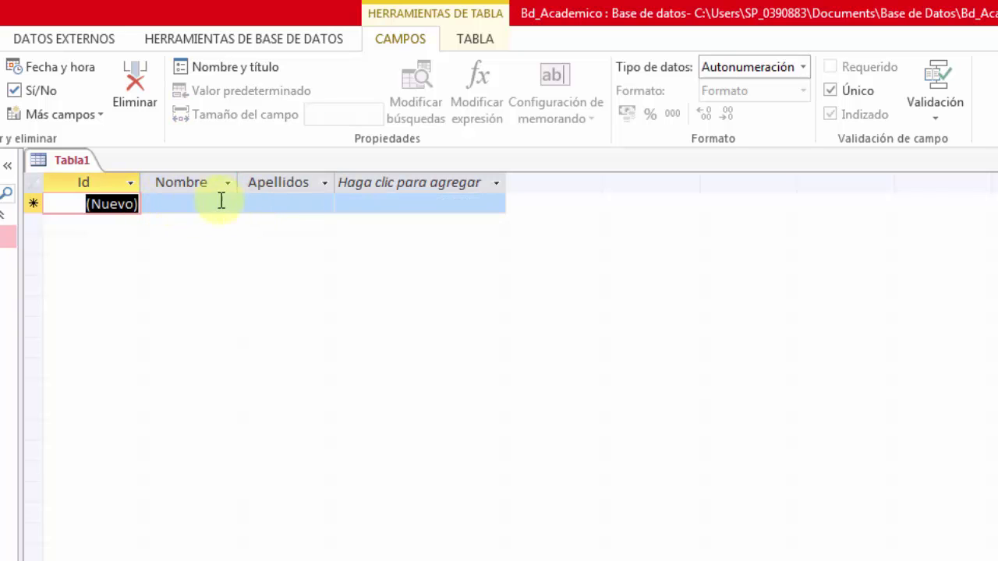
{"action": "left_click", "coordinate": [294, 204]}
{"action": "left_click", "coordinate": [393, 202]}
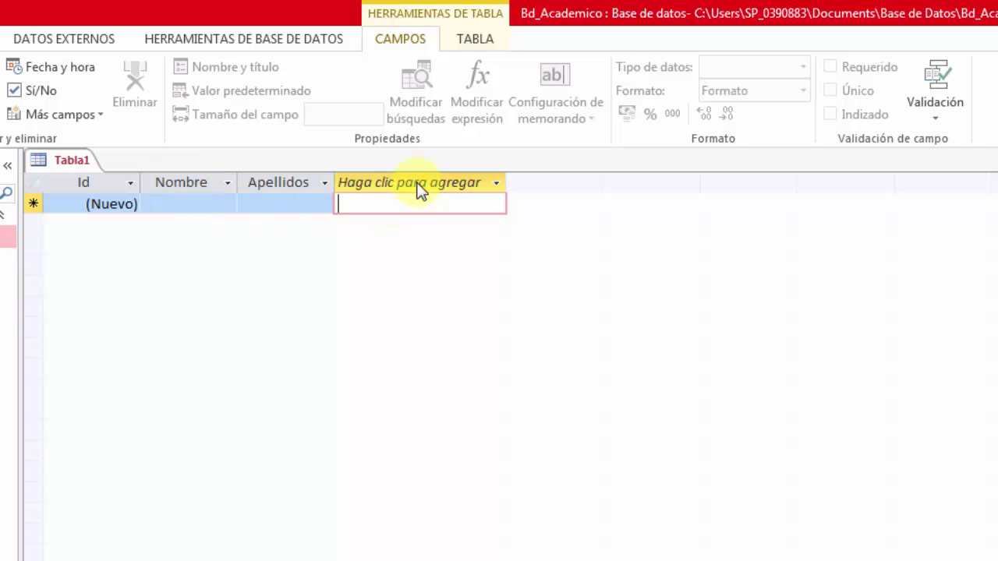
Add a number (Número) field named Edad after the Apellidos field
{"action": "left_click", "coordinate": [419, 187]}
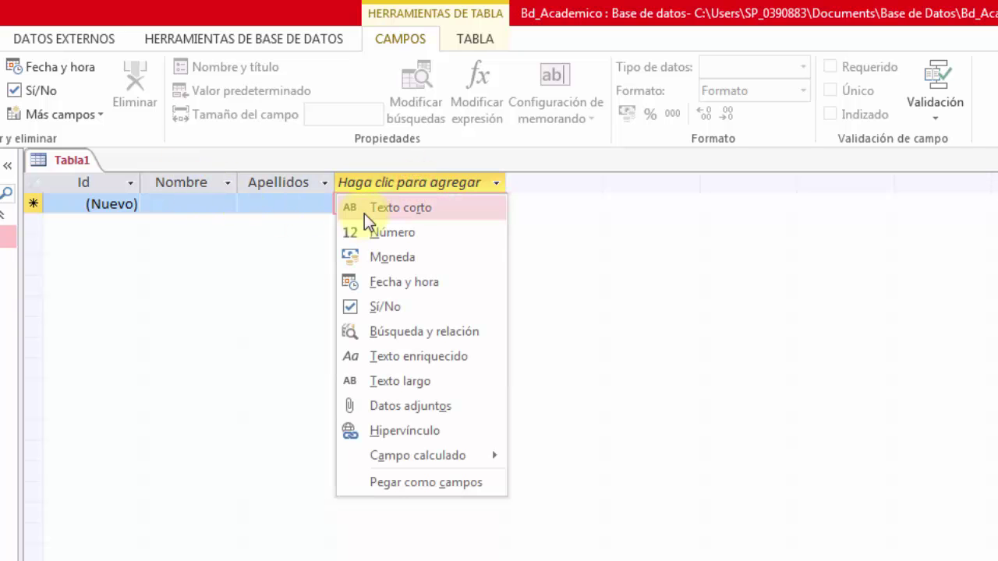
{"action": "left_click", "coordinate": [367, 233]}
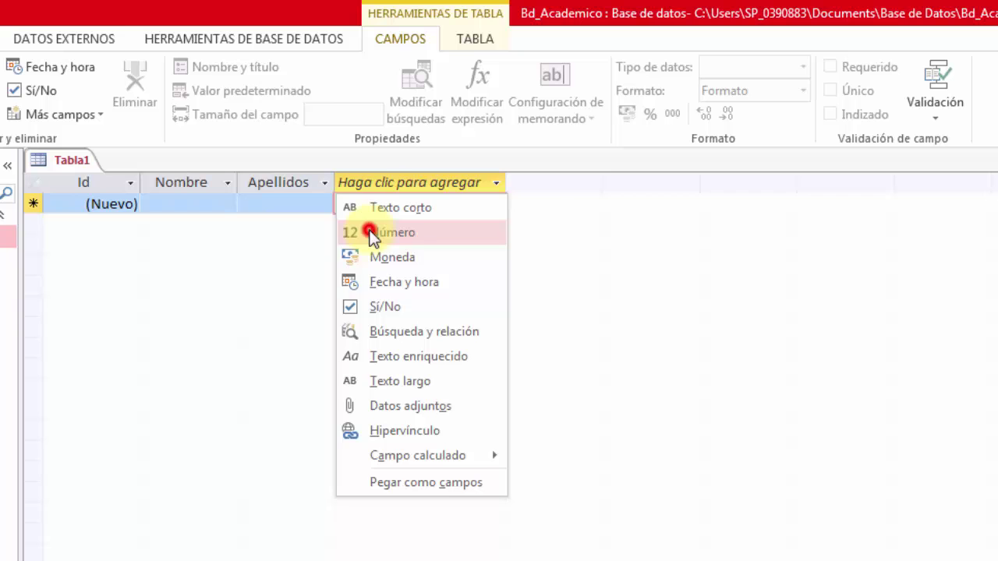
{"action": "type", "text": "ED"}
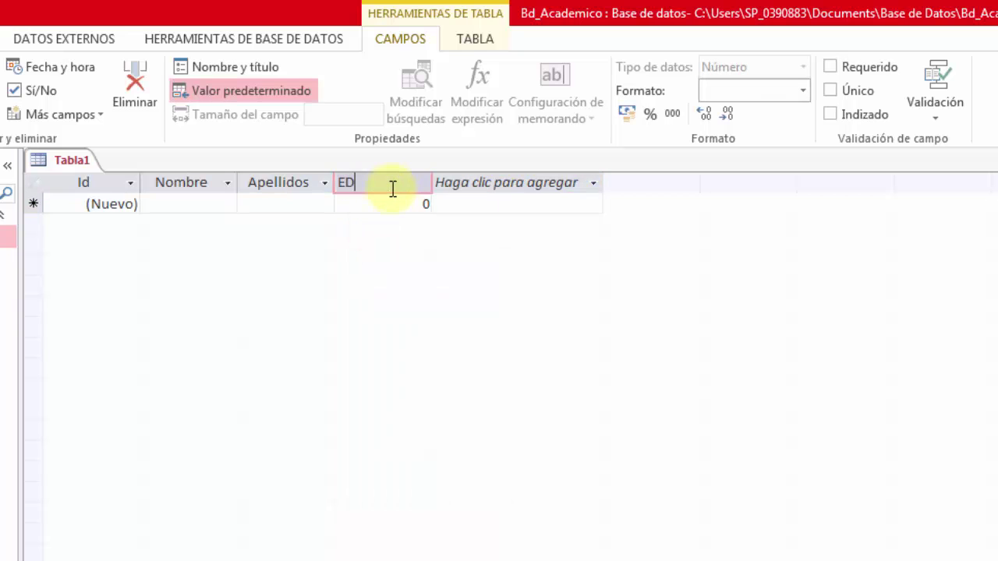
{"action": "type", "text": "ad"}
{"action": "key", "text": "BackSpace"}
{"action": "key", "text": "BackSpace"}
{"action": "key", "text": "BackSpace"}
{"action": "type", "text": "dad"}
{"action": "left_click", "coordinate": [436, 202]}
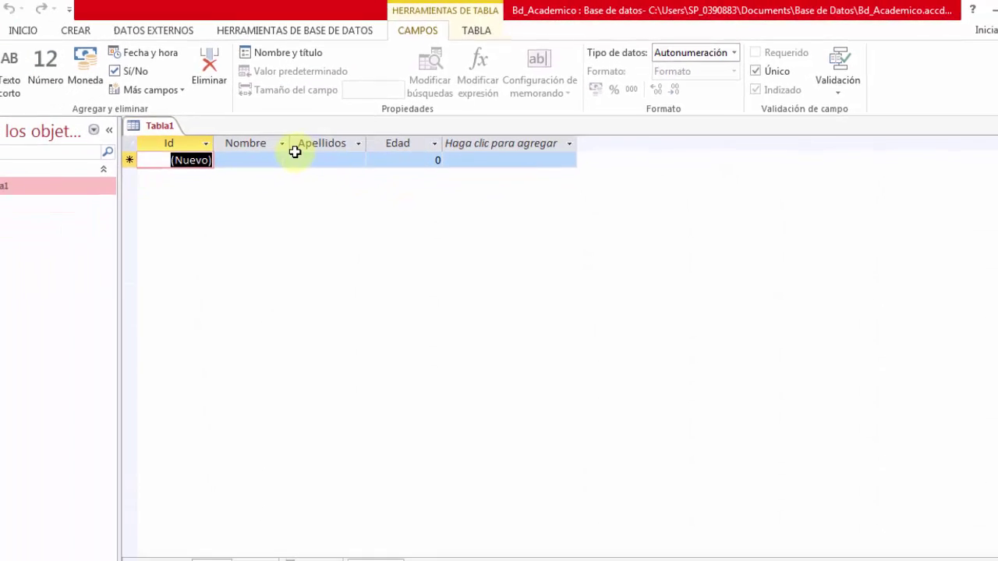
{"action": "left_click", "coordinate": [216, 204]}
{"action": "left_click", "coordinate": [330, 145]}
{"action": "left_click", "coordinate": [392, 145]}
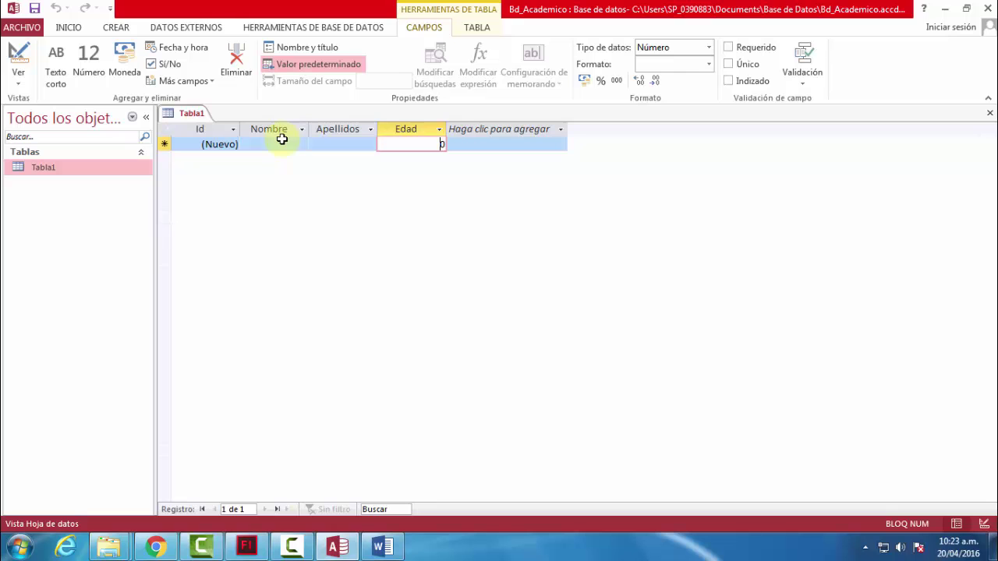
{"action": "left_click", "coordinate": [191, 115]}
{"action": "key", "text": "ctrl+w"}
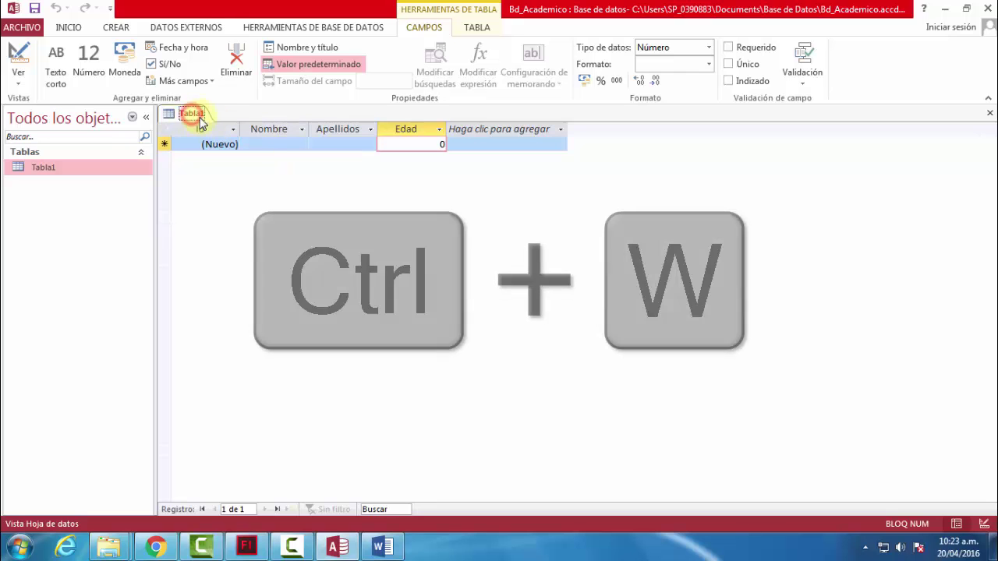
{"action": "left_click", "coordinate": [76, 27]}
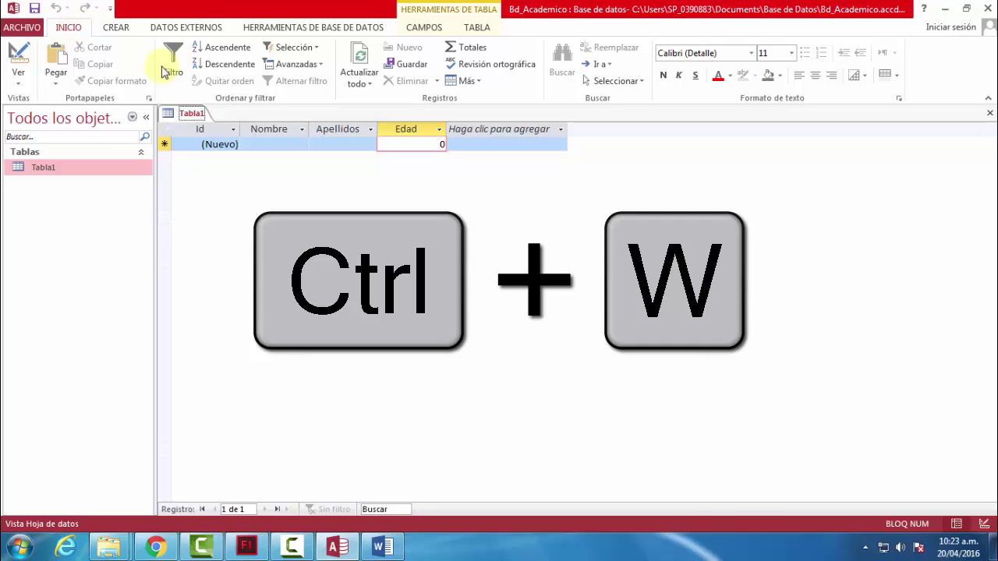
Save the table under the name Tb_Alumnos and close it
{"action": "key", "text": "ctrl+w"}
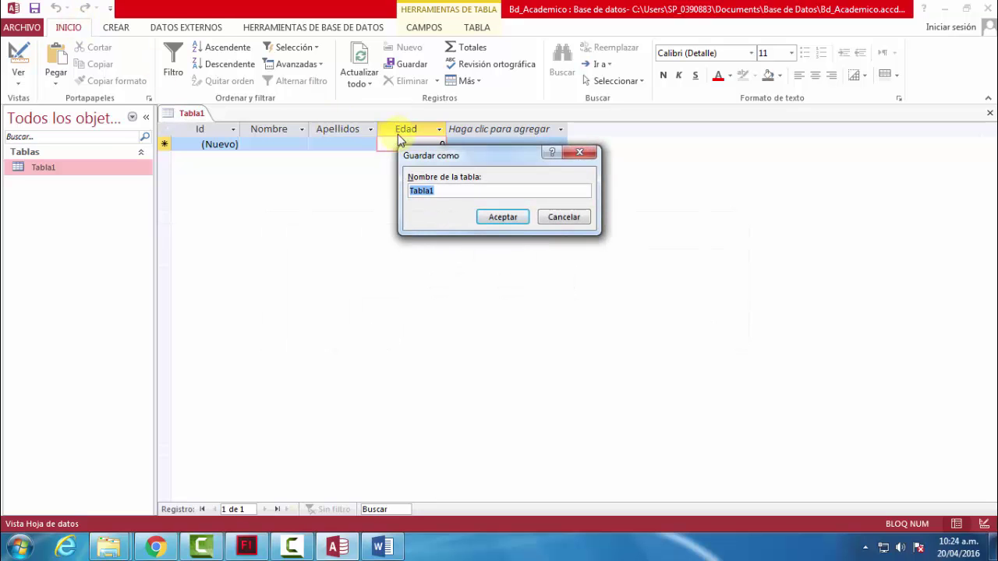
{"action": "key", "text": "Return"}
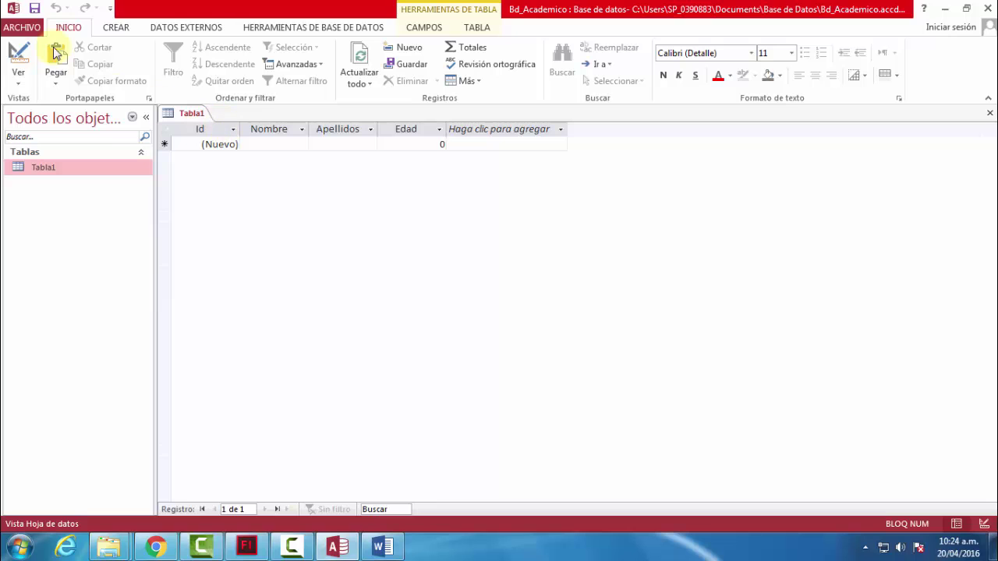
{"action": "left_click", "coordinate": [35, 7]}
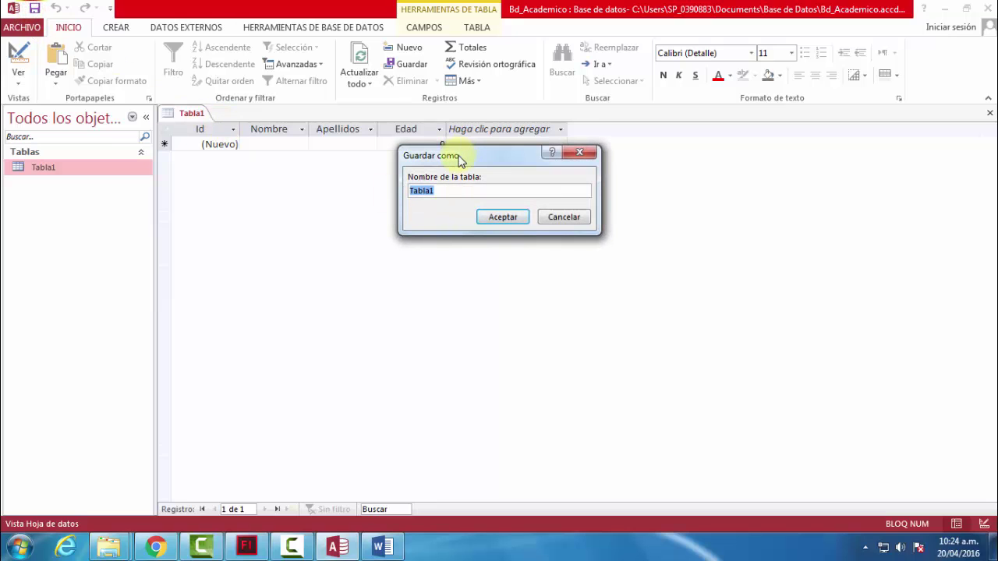
{"action": "left_click_drag", "start_coordinate": [455, 156], "coordinate": [323, 176]}
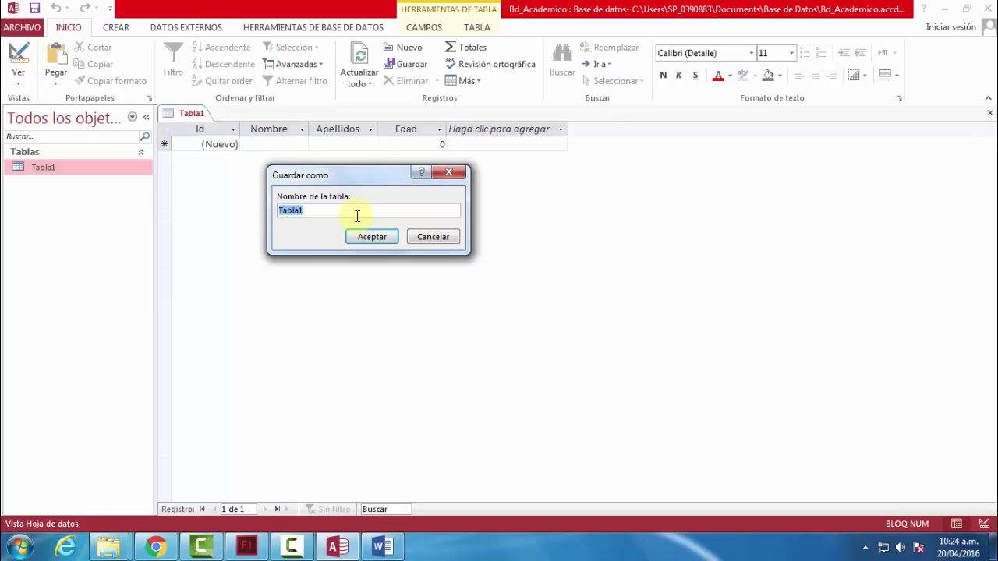
{"action": "key", "text": "BackSpace"}
{"action": "left_click", "coordinate": [374, 240]}
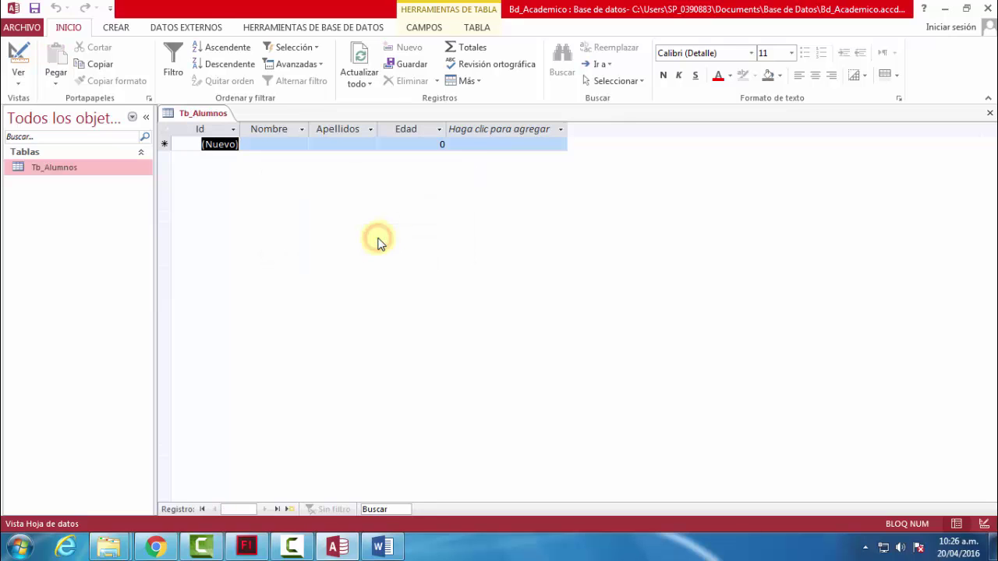
{"action": "left_click", "coordinate": [125, 208]}
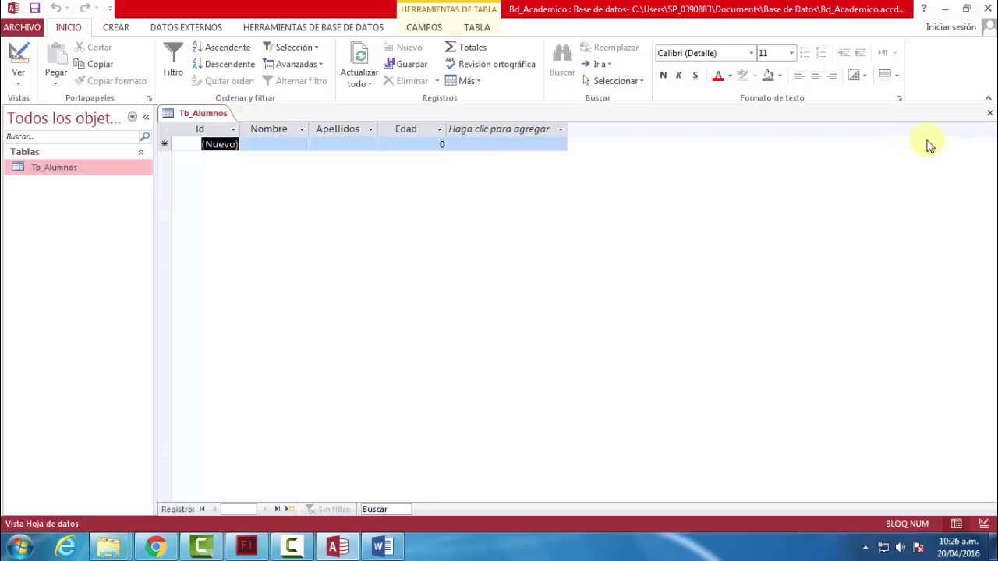
{"action": "left_click", "coordinate": [987, 114]}
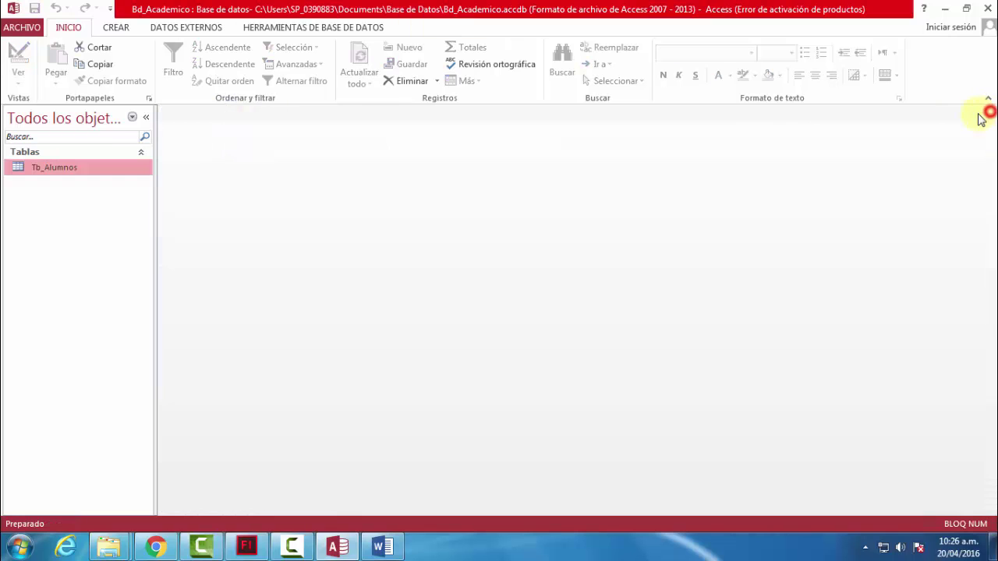
Open the Tb_Alumnos table in Design view (Vista Diseño) and go over its existing fields
{"action": "left_click", "coordinate": [33, 204]}
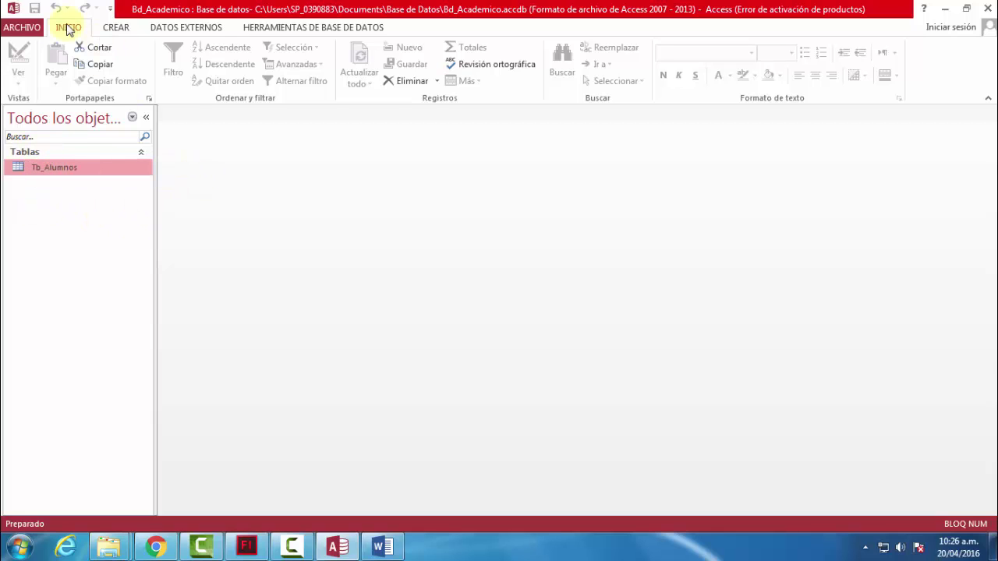
{"action": "left_click", "coordinate": [36, 222]}
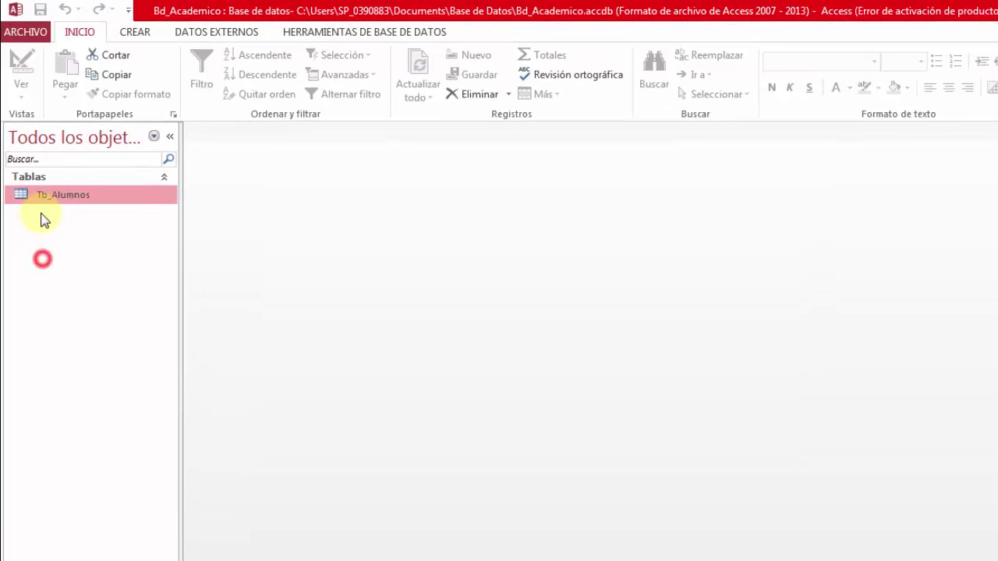
{"action": "left_click", "coordinate": [43, 191]}
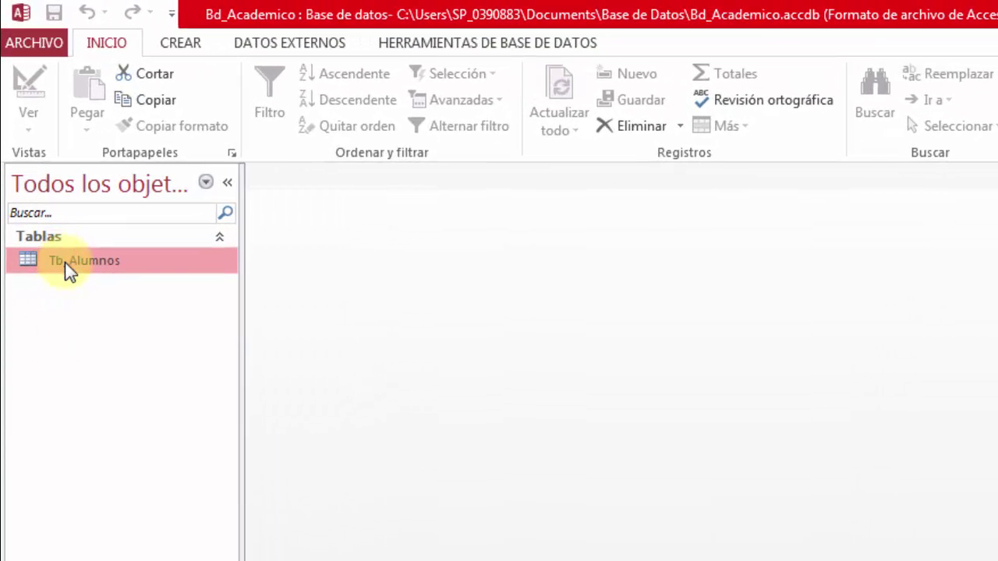
{"action": "right_click", "coordinate": [65, 262]}
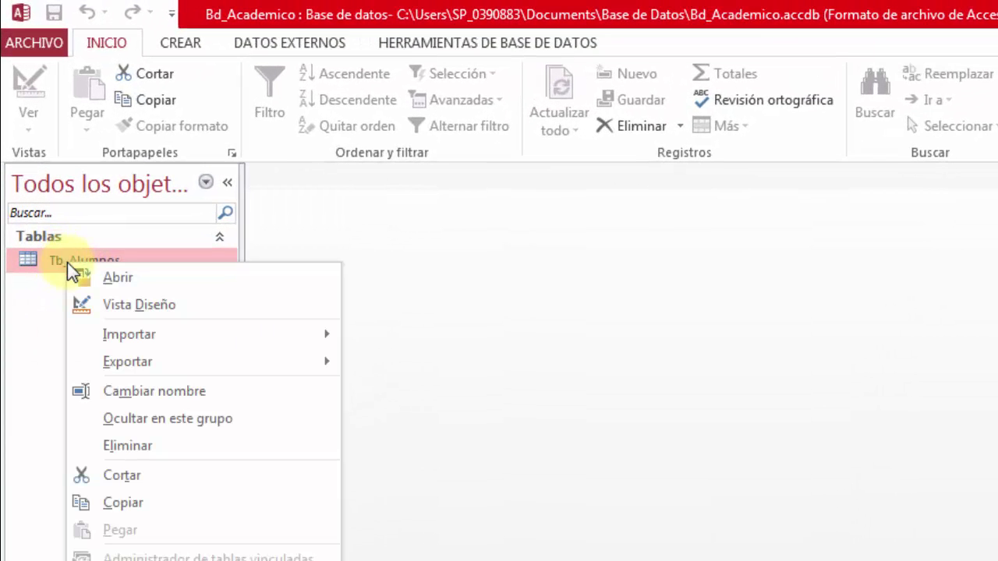
{"action": "left_click", "coordinate": [137, 304]}
{"action": "left_click", "coordinate": [410, 294]}
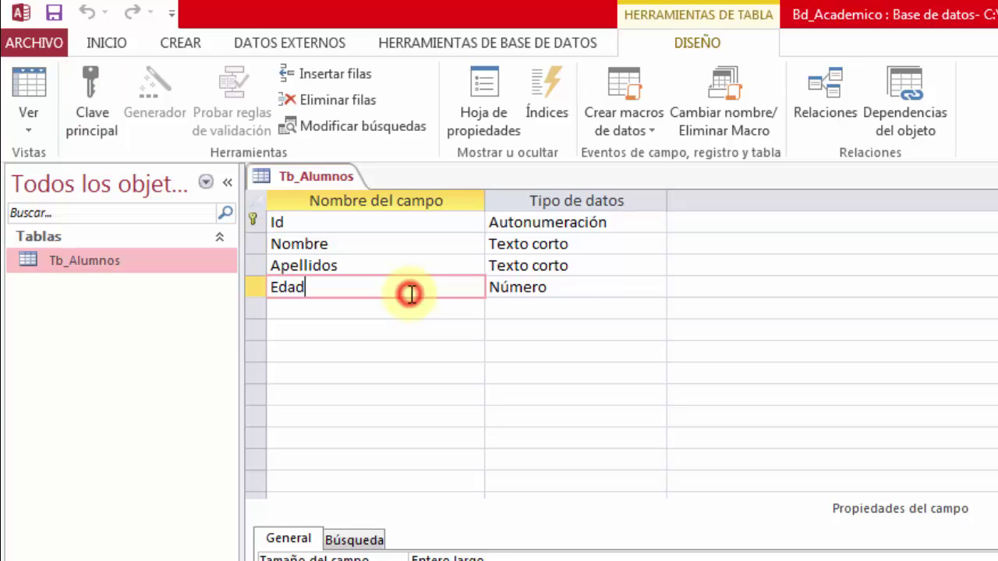
{"action": "left_click", "coordinate": [371, 328]}
{"action": "left_click", "coordinate": [367, 314]}
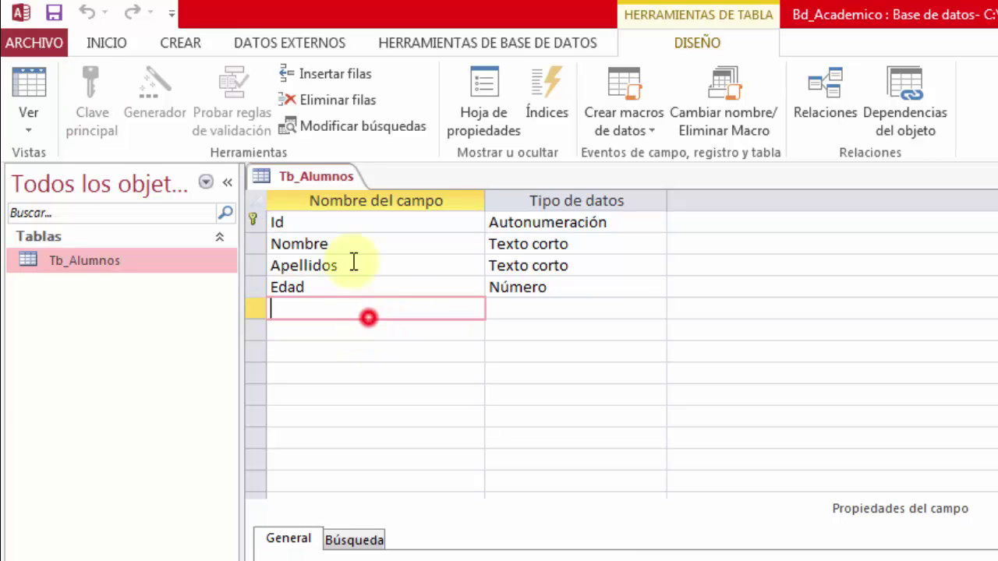
{"action": "left_click", "coordinate": [356, 244]}
{"action": "left_click", "coordinate": [368, 224]}
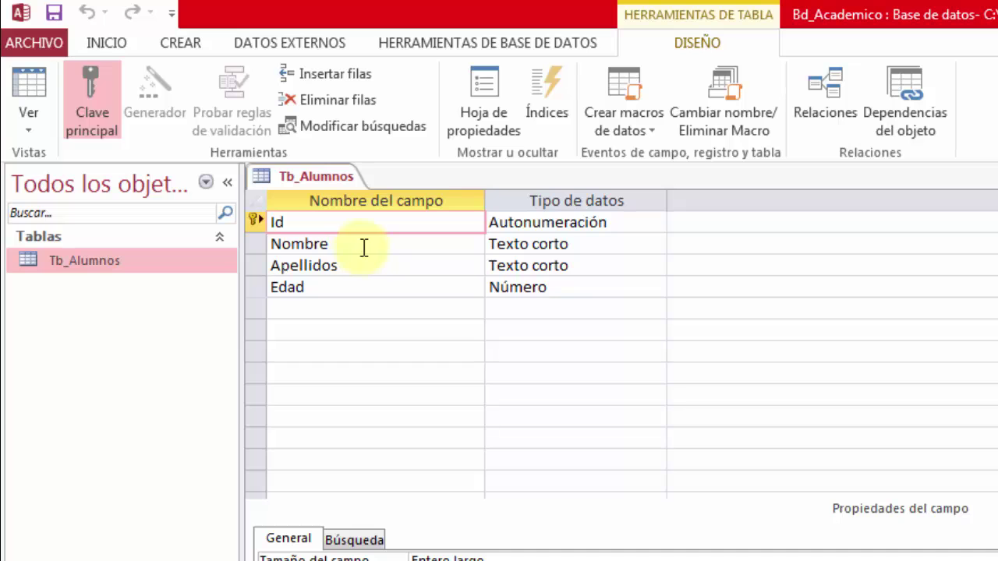
Add a field named Telefono with the Número data type below Edad
{"action": "key", "text": "Down"}
{"action": "key", "text": "Down"}
{"action": "key", "text": "Down"}
{"action": "key", "text": "Down"}
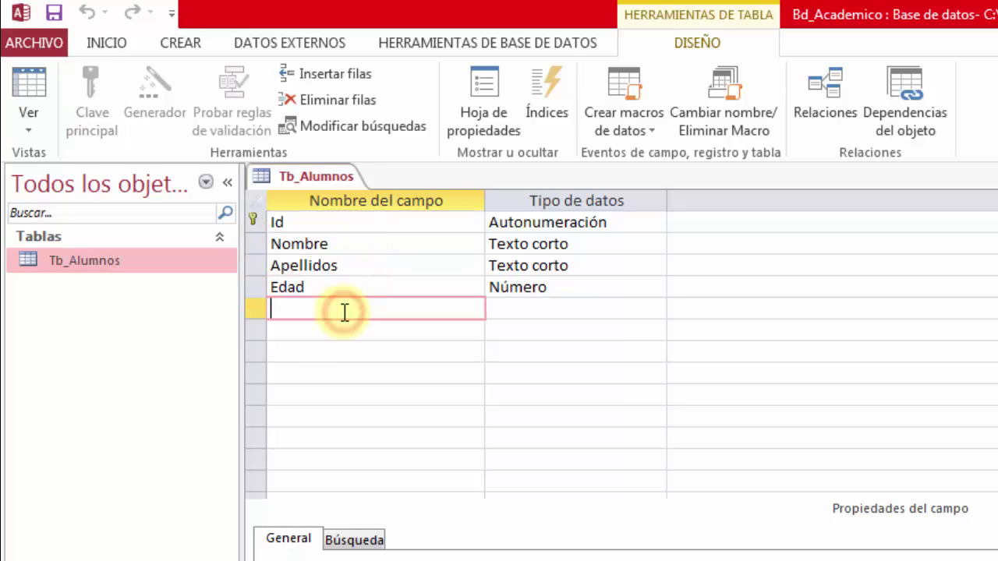
{"action": "type", "text": "Telefono"}
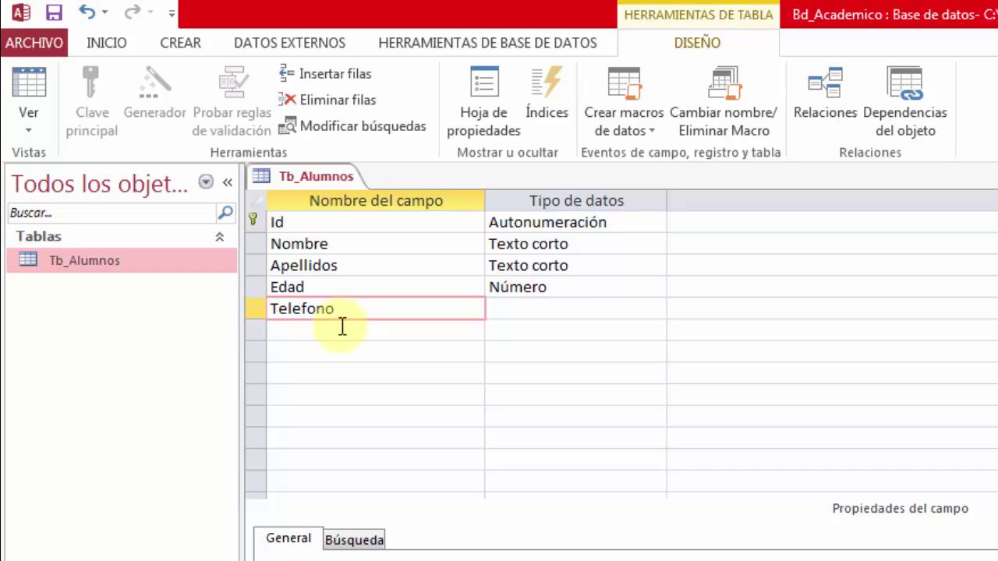
{"action": "left_click", "coordinate": [339, 329]}
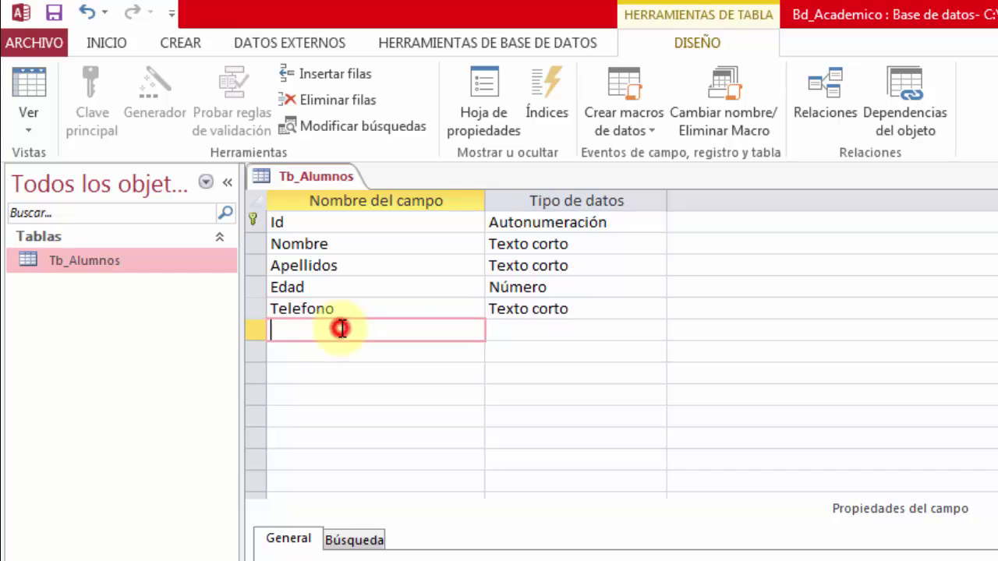
{"action": "left_click", "coordinate": [430, 305]}
{"action": "left_click", "coordinate": [599, 312]}
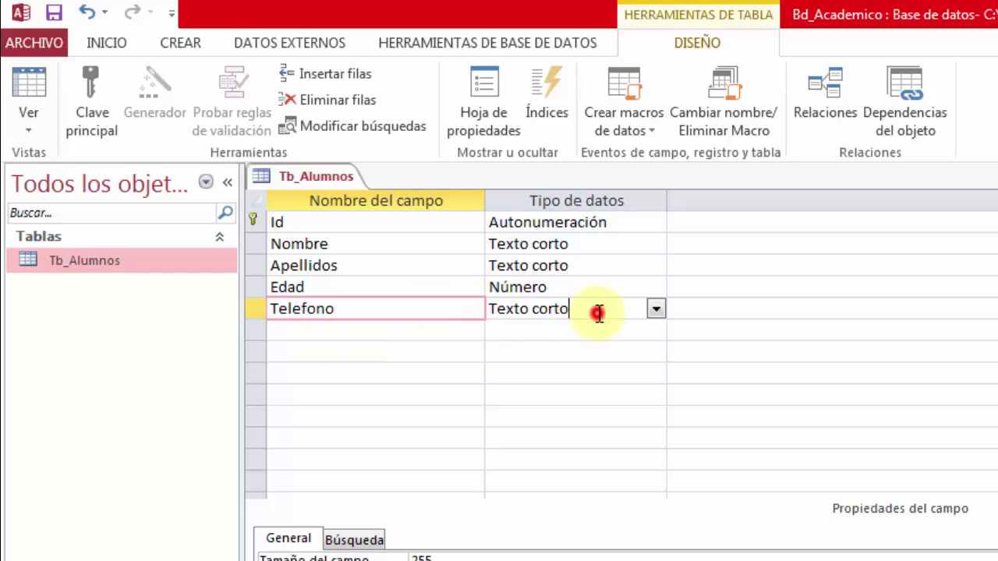
{"action": "left_click", "coordinate": [653, 310]}
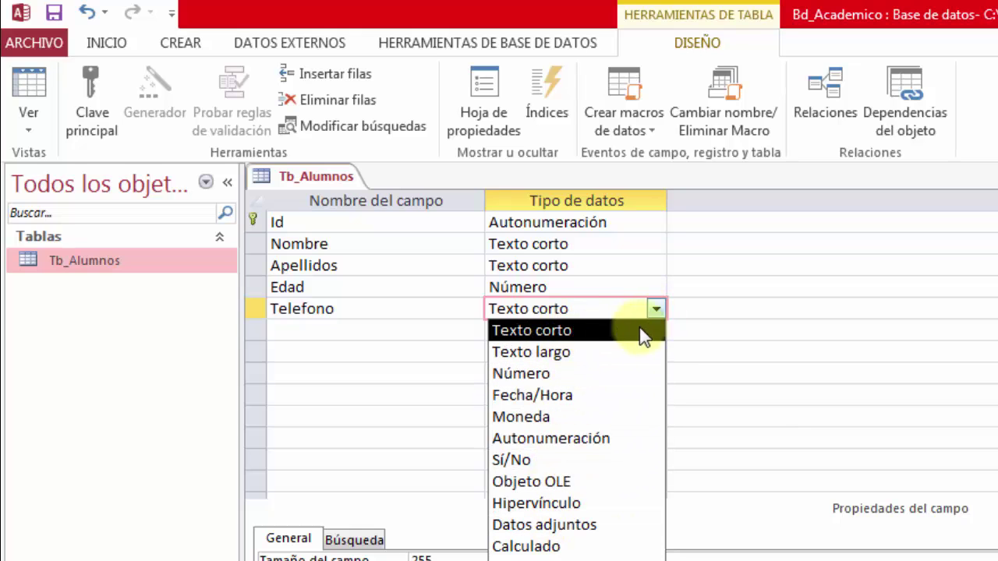
{"action": "left_click", "coordinate": [547, 375]}
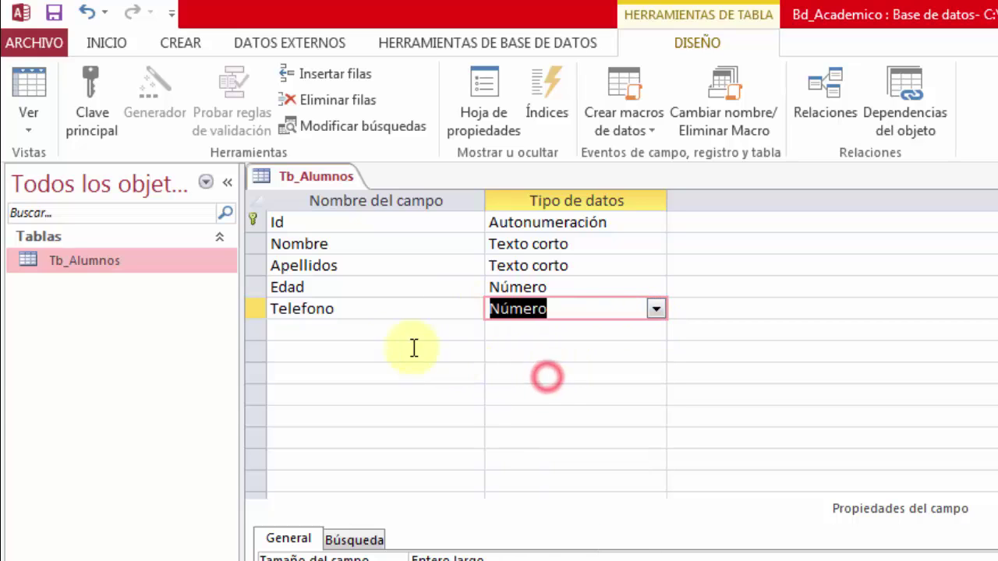
Add a field named Fecha_nacimiento with the Fecha/Hora data type below Telefono
{"action": "left_click", "coordinate": [327, 330]}
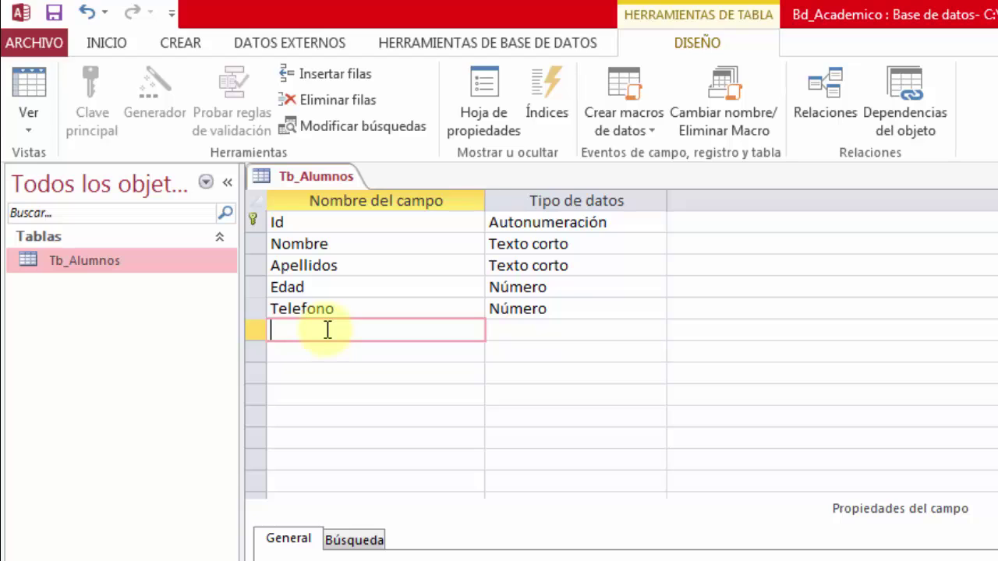
{"action": "type", "text": "Fecha_nacimient"}
{"action": "key", "text": "Tab"}
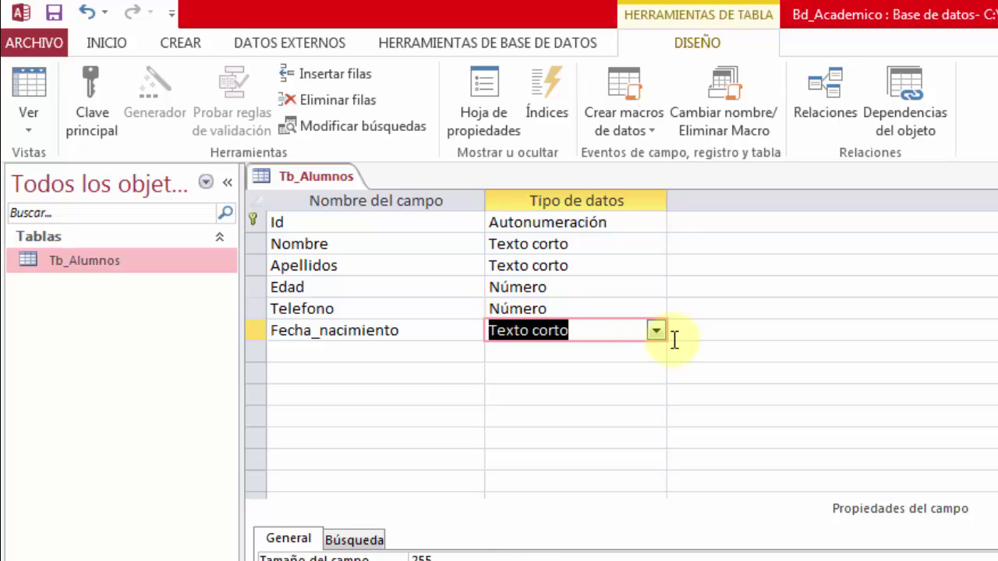
{"action": "left_click", "coordinate": [655, 330]}
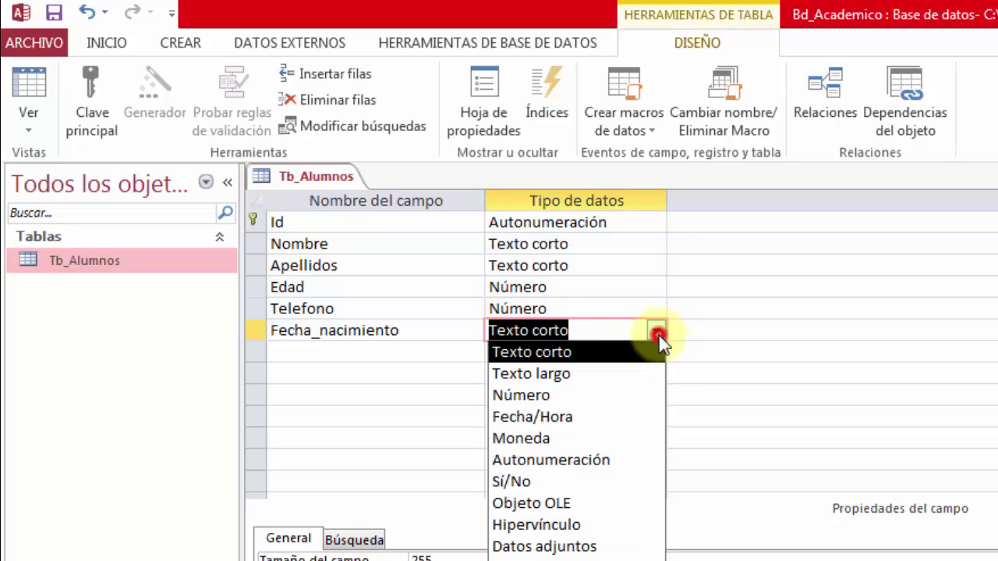
{"action": "left_click", "coordinate": [538, 416]}
Add a field named correo with the Texto largo data type below Fecha_nacimiento
{"action": "left_click", "coordinate": [434, 353]}
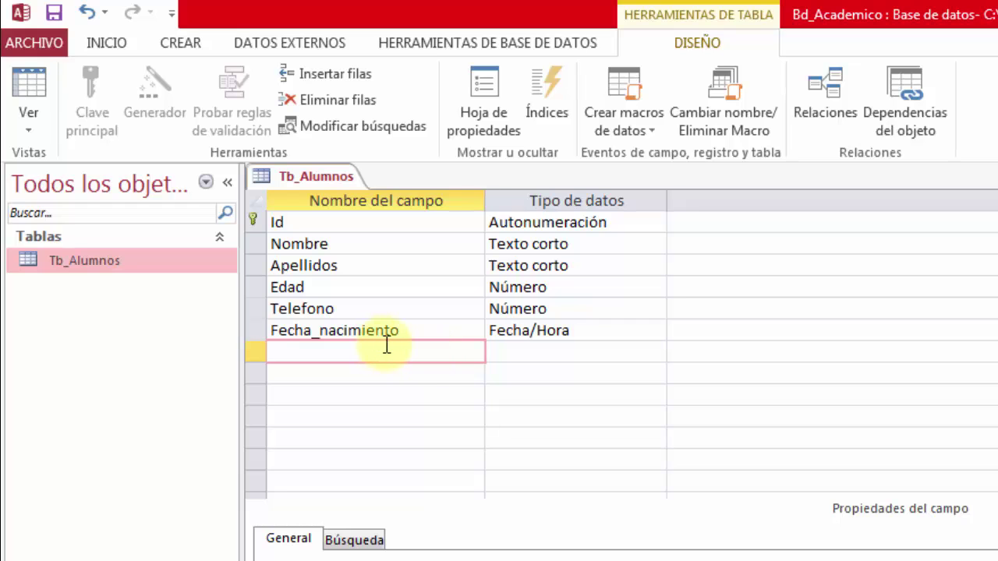
{"action": "type", "text": "correo"}
{"action": "left_click", "coordinate": [657, 353]}
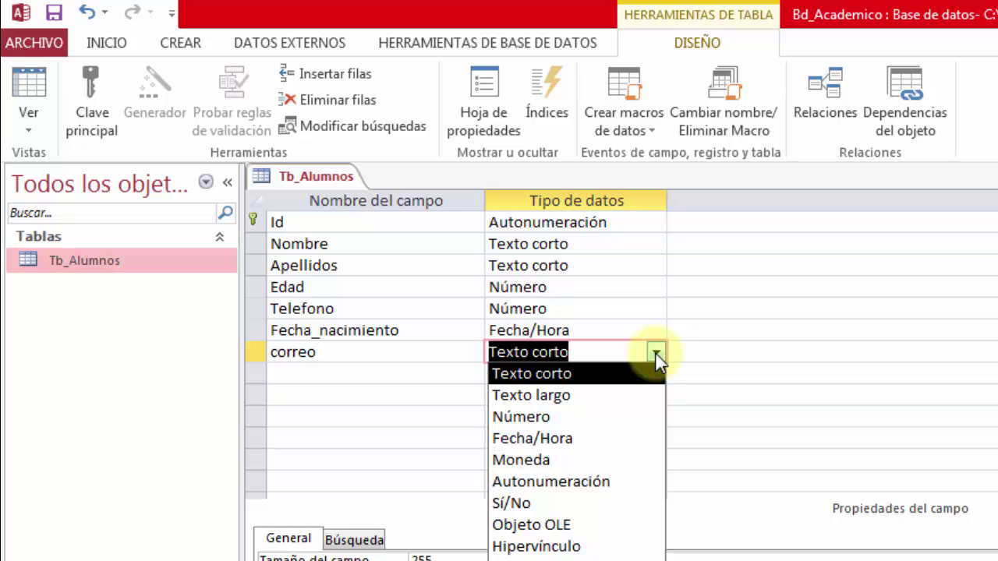
{"action": "left_click", "coordinate": [527, 397]}
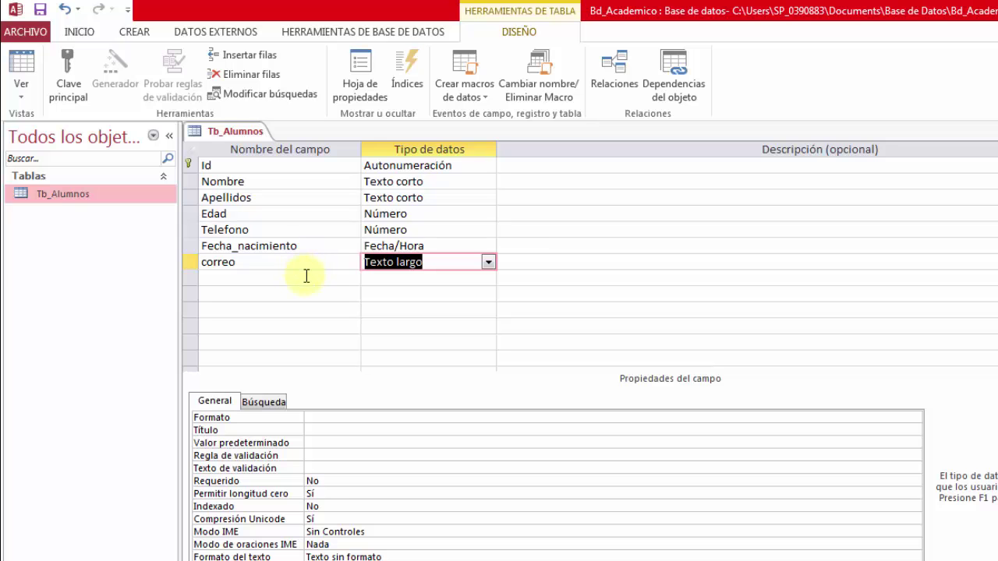
{"action": "left_click", "coordinate": [306, 276]}
{"action": "left_click", "coordinate": [310, 263]}
{"action": "left_click", "coordinate": [446, 197]}
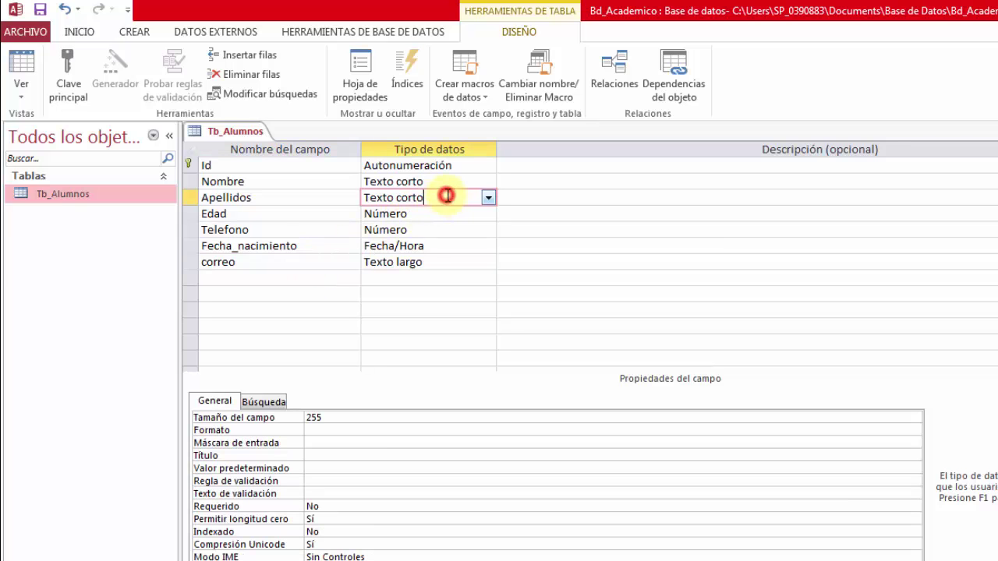
{"action": "left_click", "coordinate": [274, 260]}
{"action": "left_click", "coordinate": [264, 280]}
Close the Tb_Alumnos table design and save its changes
{"action": "key", "text": "ctrl+w"}
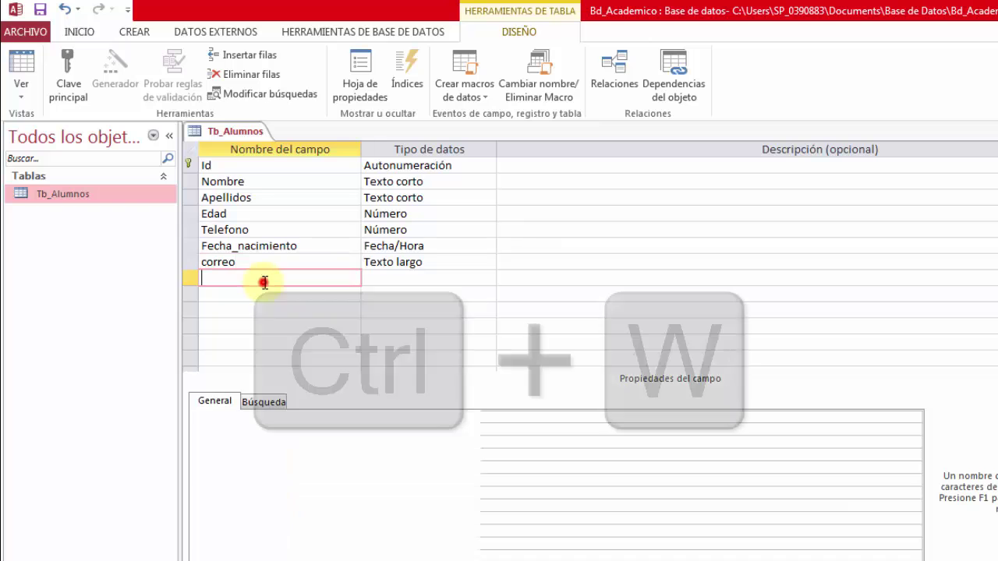
{"action": "left_click", "coordinate": [245, 265]}
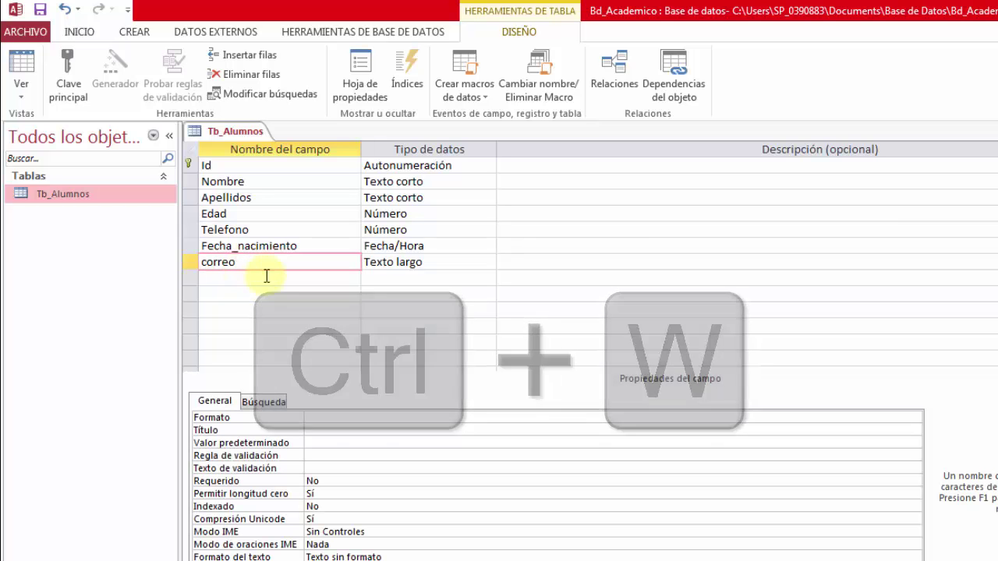
{"action": "key", "text": "ctrl+w"}
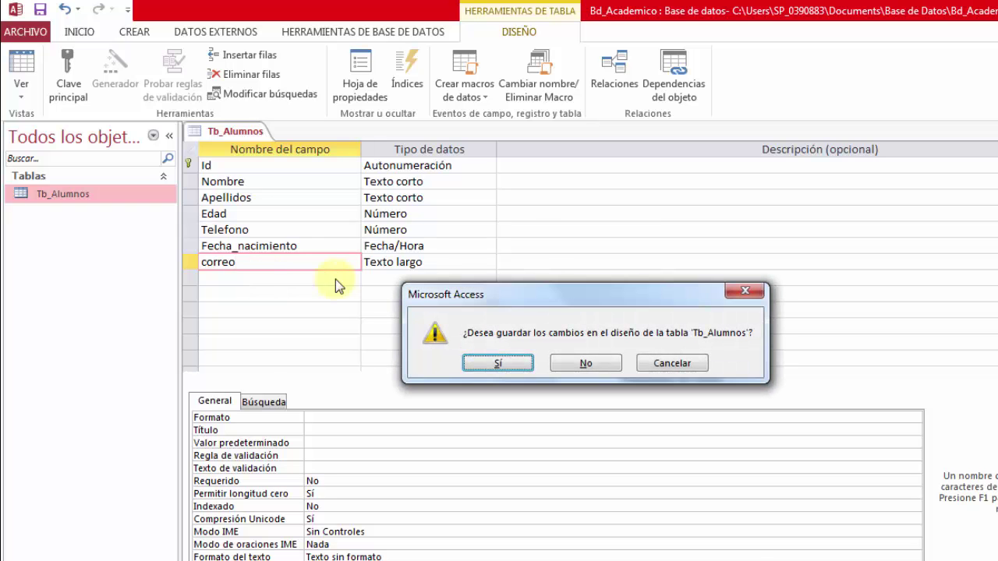
{"action": "left_click_drag", "start_coordinate": [513, 300], "coordinate": [458, 294]}
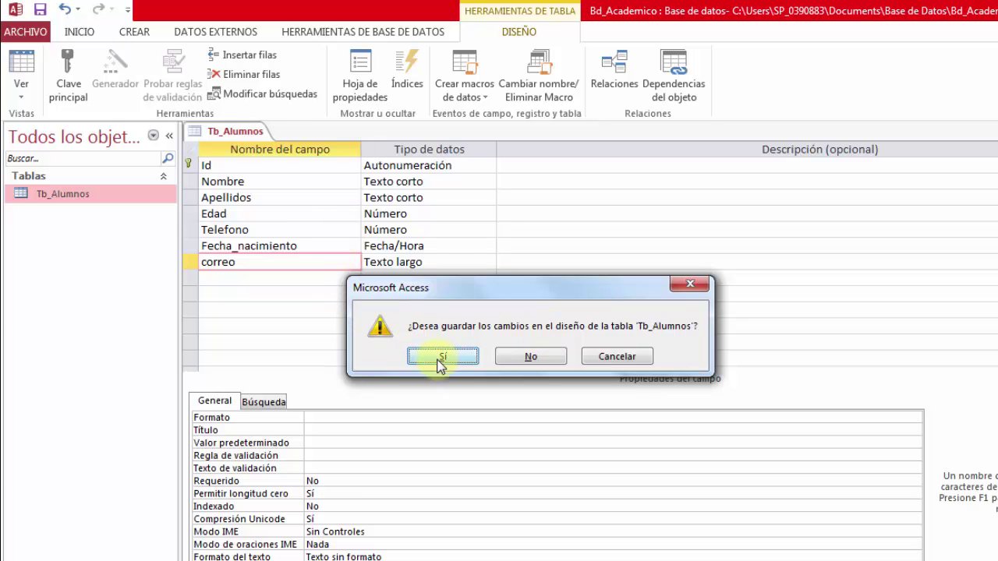
{"action": "left_click", "coordinate": [438, 360]}
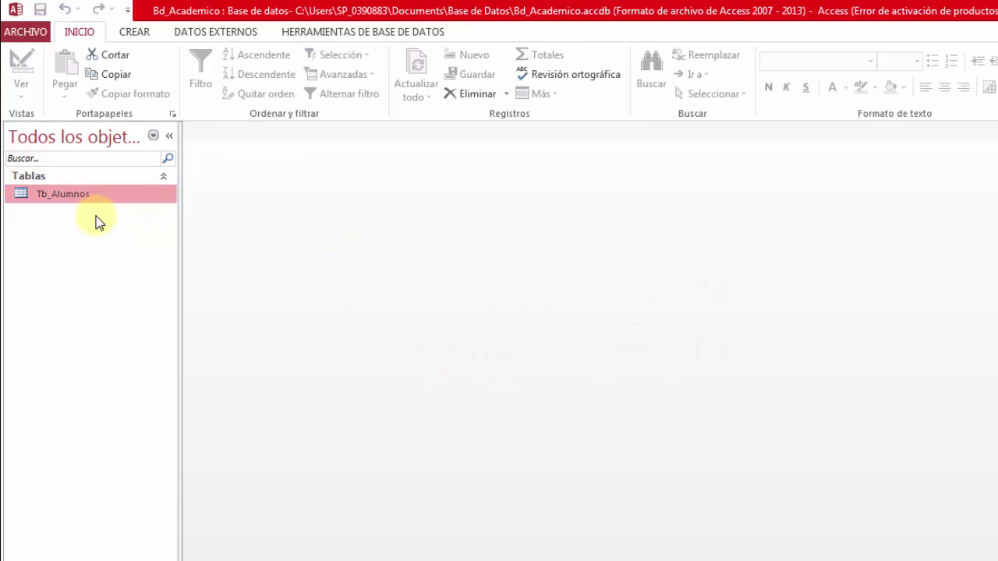
Open the Tb_Alumnos table in datasheet view and go through the fields of its new record from Nombre to correo
{"action": "double_click", "coordinate": [59, 197]}
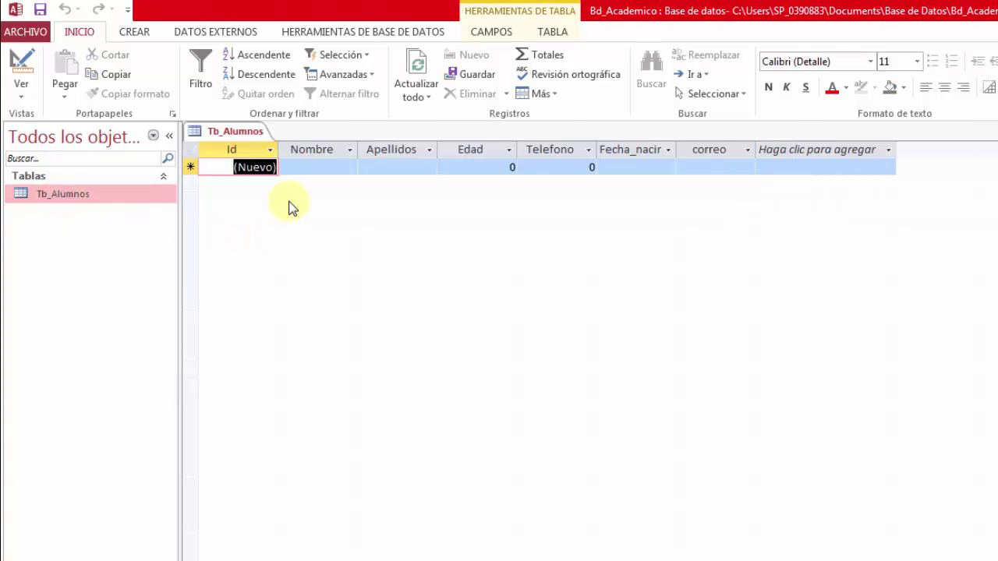
{"action": "left_click", "coordinate": [305, 167]}
{"action": "left_click", "coordinate": [385, 167]}
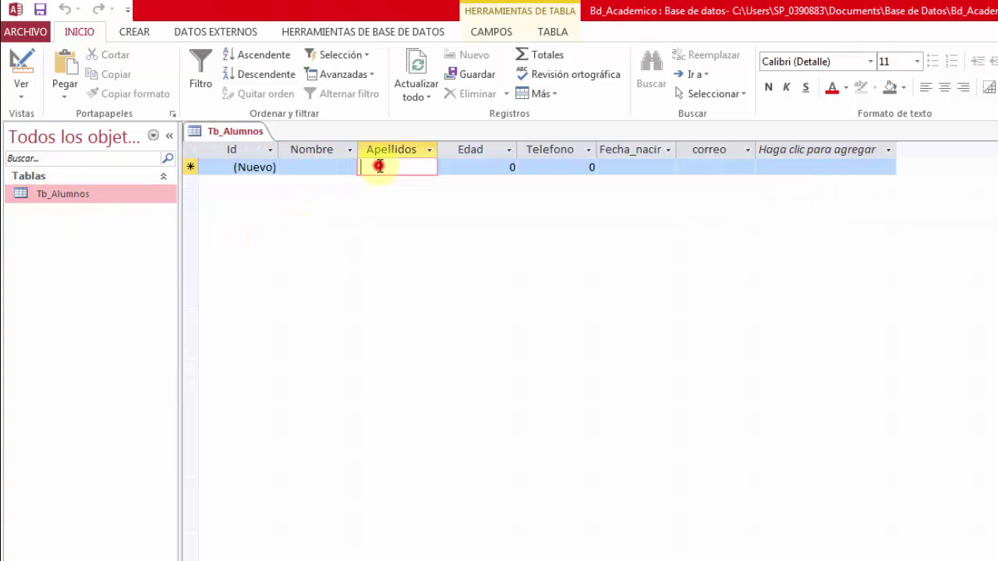
{"action": "left_click", "coordinate": [464, 169]}
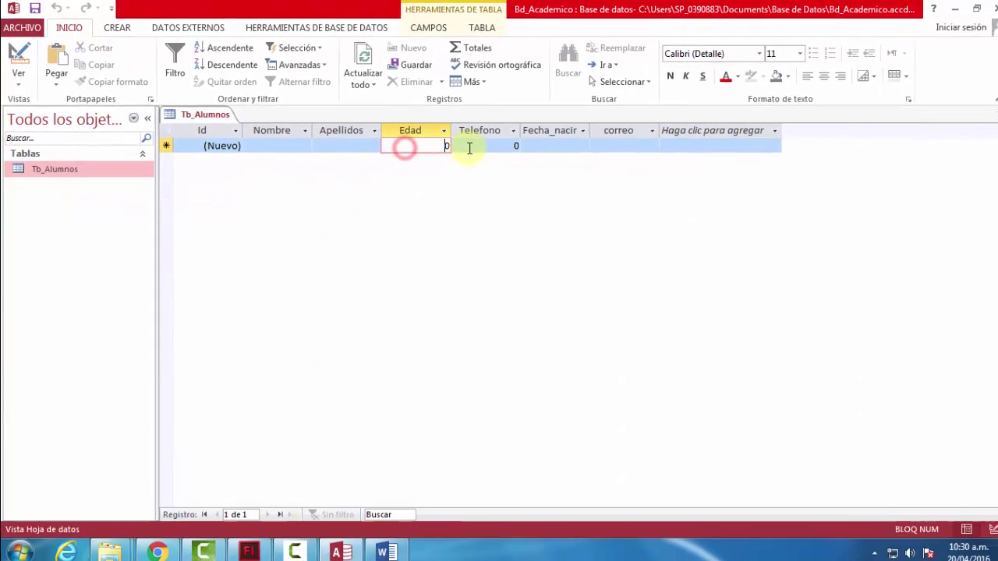
{"action": "left_click", "coordinate": [468, 148]}
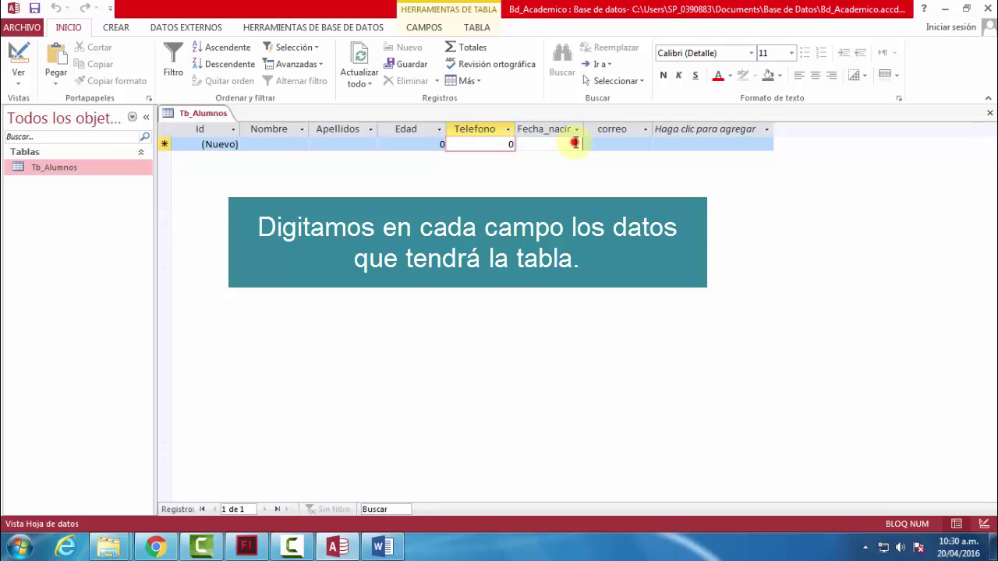
{"action": "left_click", "coordinate": [559, 147]}
{"action": "left_click", "coordinate": [619, 147]}
Enter the student's first name and surnames in the Nombre and Apellidos fields of the first record
{"action": "left_click", "coordinate": [262, 143]}
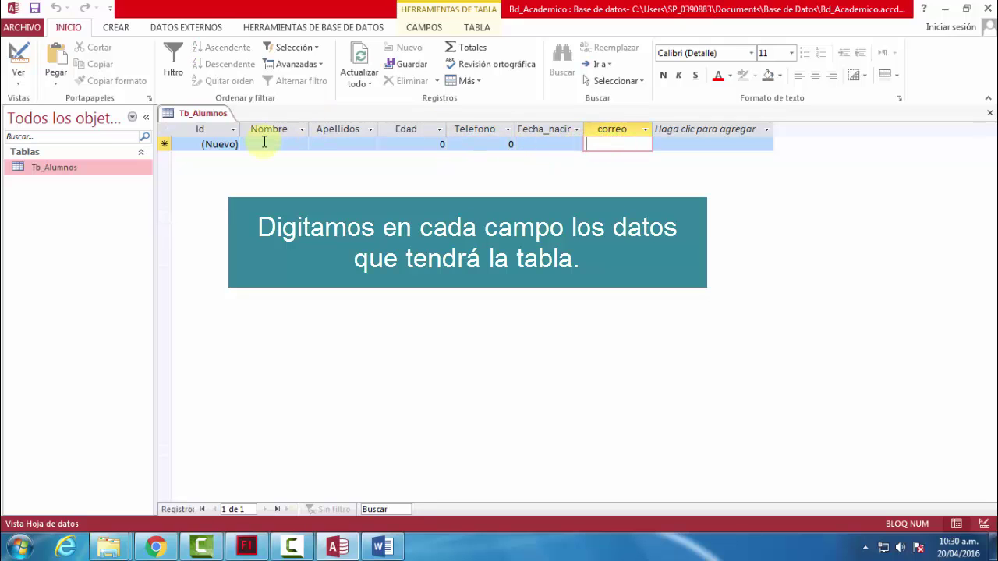
{"action": "type", "text": "Juan"}
{"action": "left_click", "coordinate": [311, 144]}
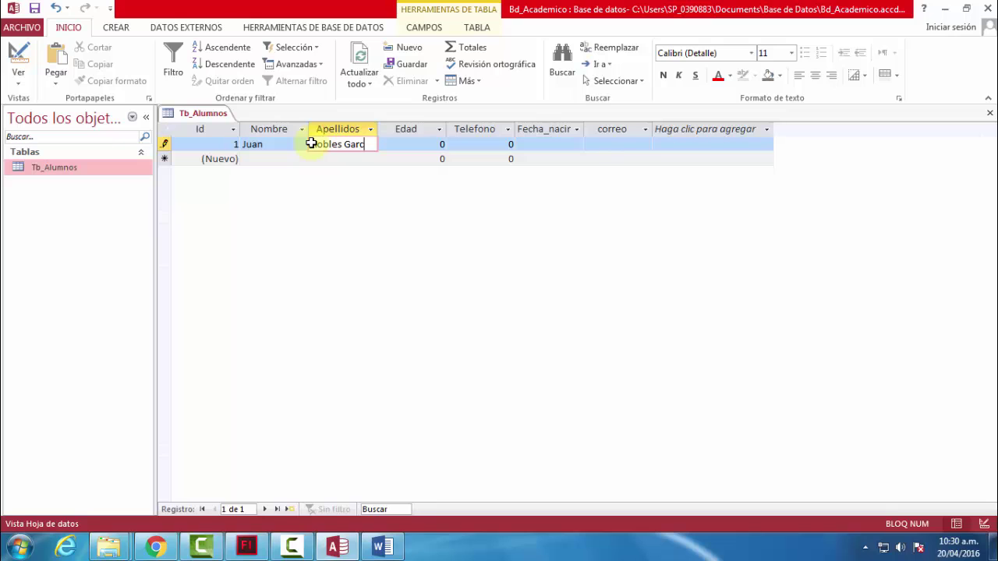
Set the student's Edad to 20 and enter the student's phone number in the Telefono field
{"action": "key", "text": "Tab"}
{"action": "type", "text": "20"}
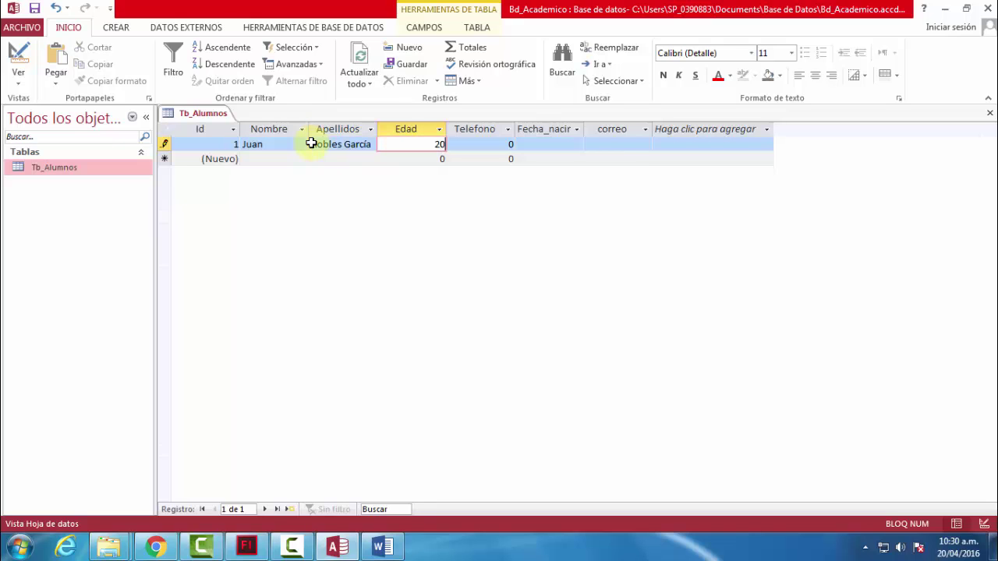
{"action": "key", "text": "Tab"}
{"action": "type", "text": "7"}
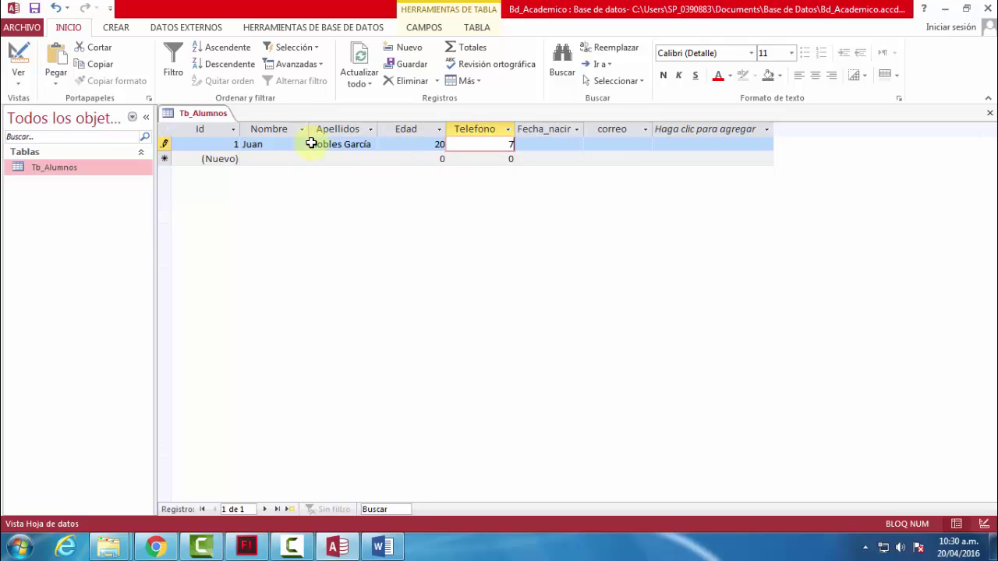
{"action": "type", "text": "444635"}
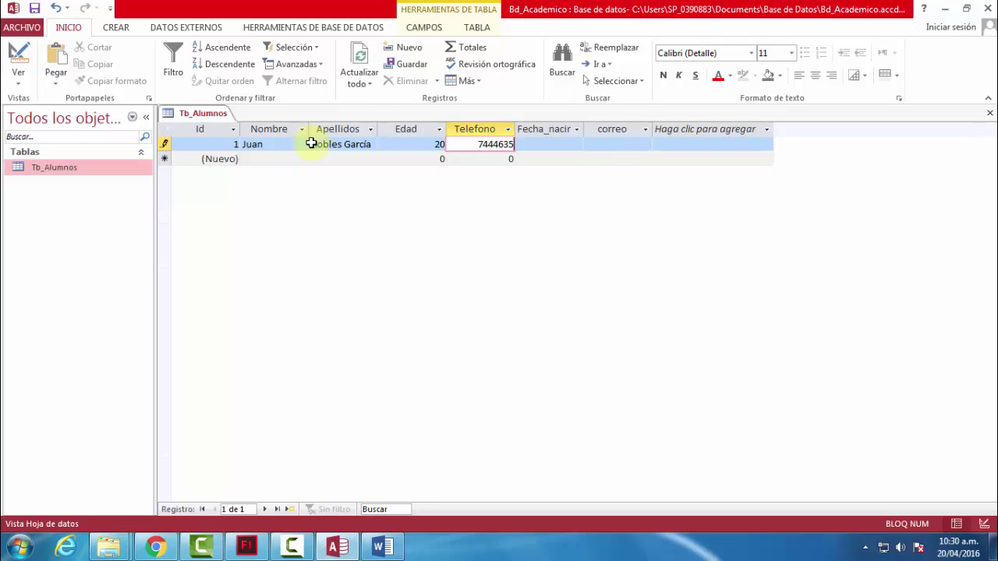
{"action": "key", "text": "Tab"}
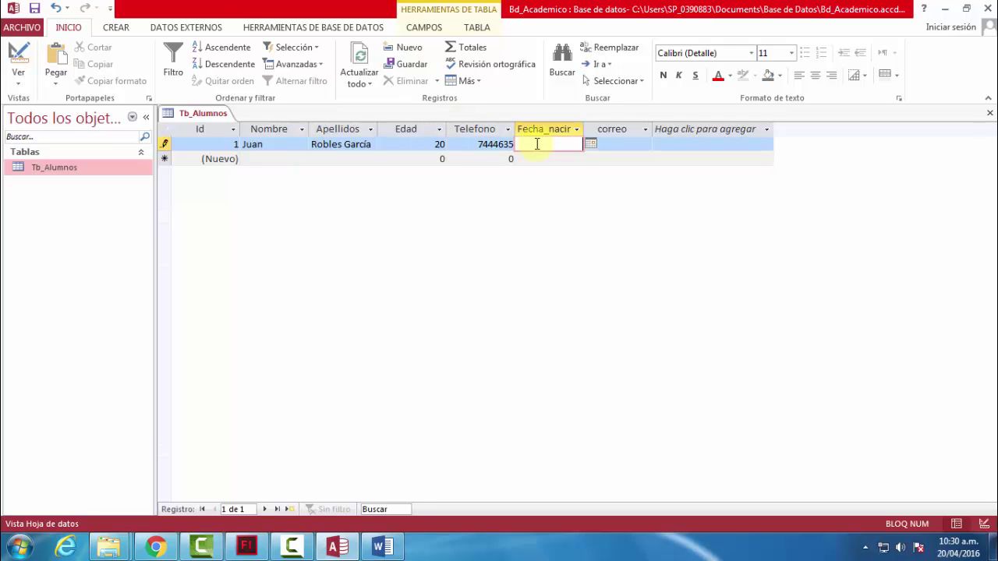
Choose a birth date for the student from the date picker of the Fecha_nacimiento field
{"action": "left_click", "coordinate": [591, 145]}
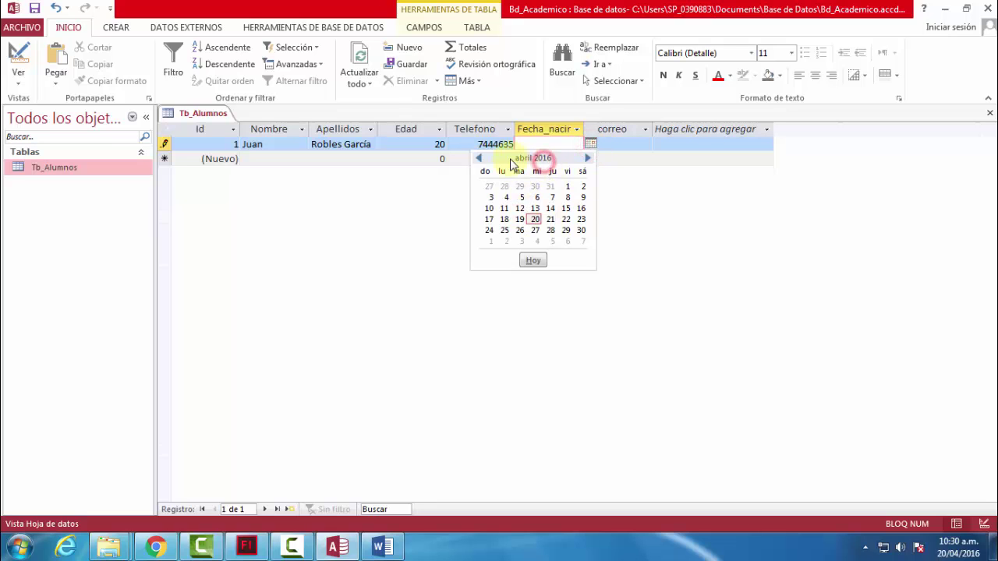
{"action": "left_click", "coordinate": [478, 159]}
{"action": "left_click", "coordinate": [478, 159]}
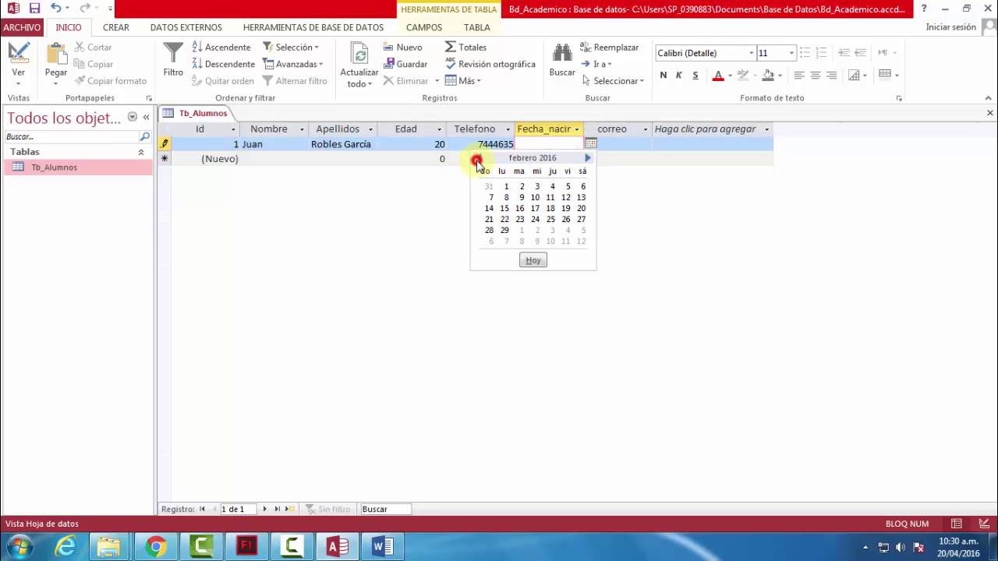
{"action": "left_click", "coordinate": [478, 159]}
{"action": "left_click", "coordinate": [478, 159]}
{"action": "left_click", "coordinate": [478, 159]}
{"action": "left_click", "coordinate": [478, 159]}
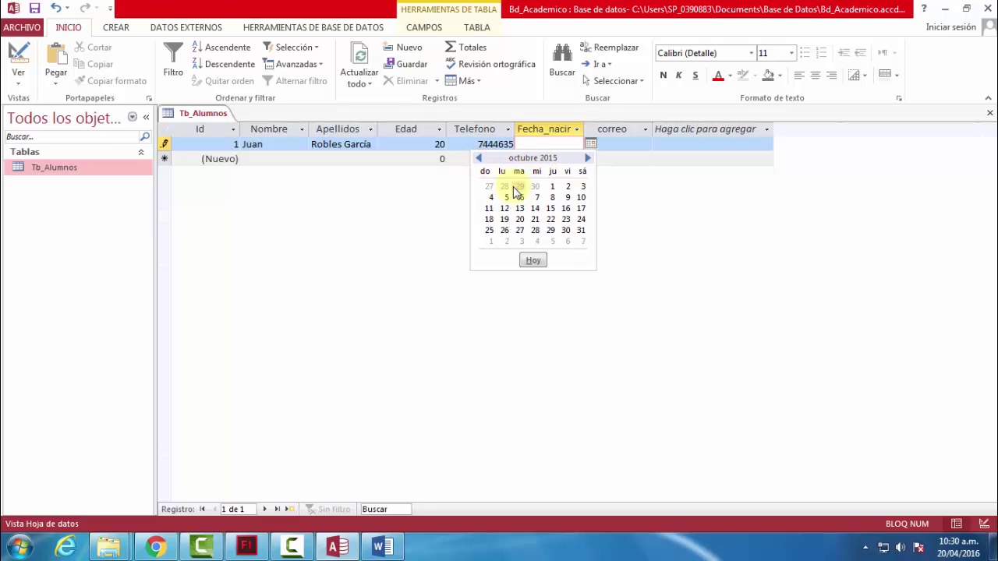
{"action": "left_click", "coordinate": [551, 187]}
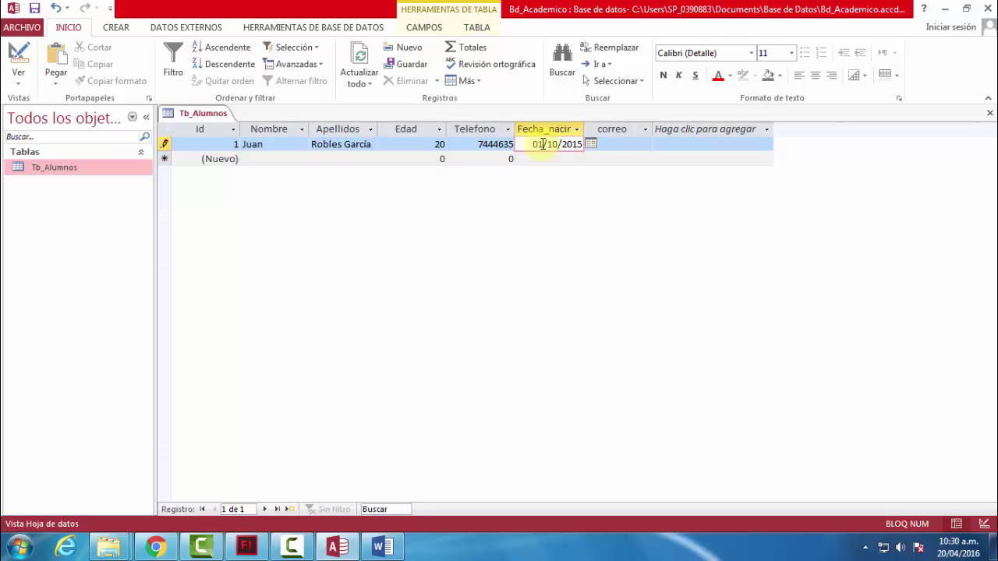
Change the year of the student's birth date to an earlier one in the Fecha_nacimiento field
{"action": "left_click_drag", "start_coordinate": [573, 146], "coordinate": [583, 146]}
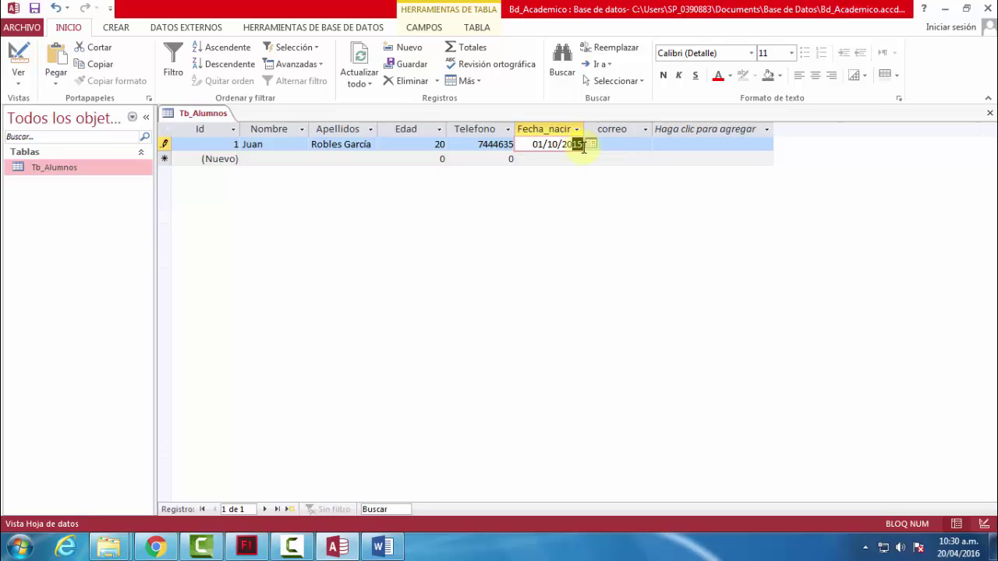
{"action": "type", "text": "5"}
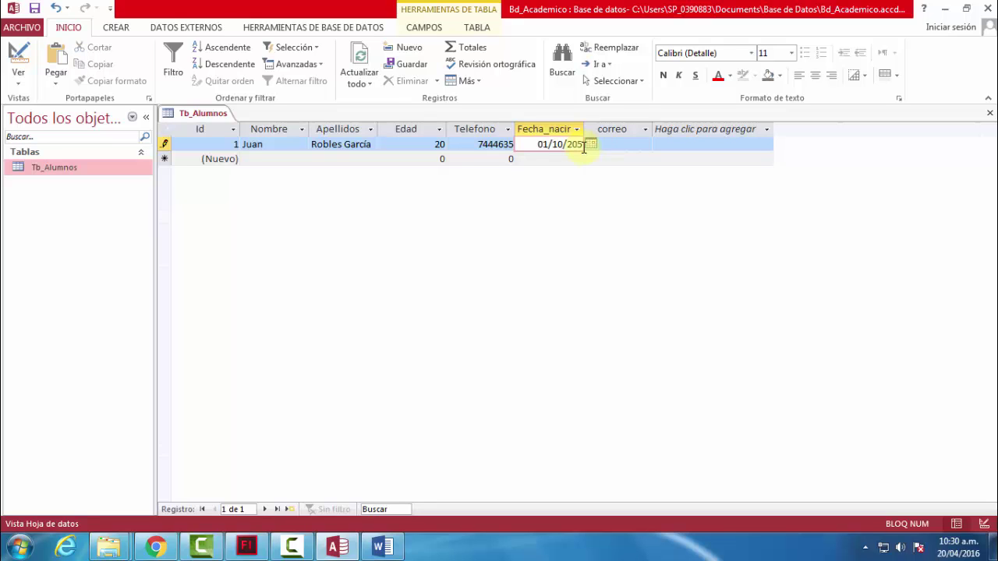
{"action": "type", "text": "0"}
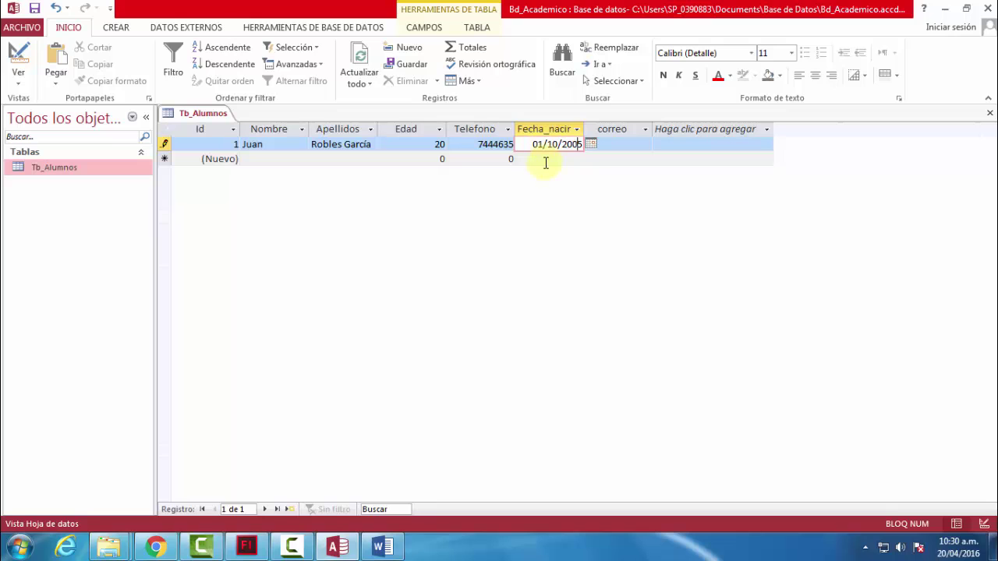
Enter the student's e-mail address in the correo field of the first record
{"action": "key", "text": "Tab"}
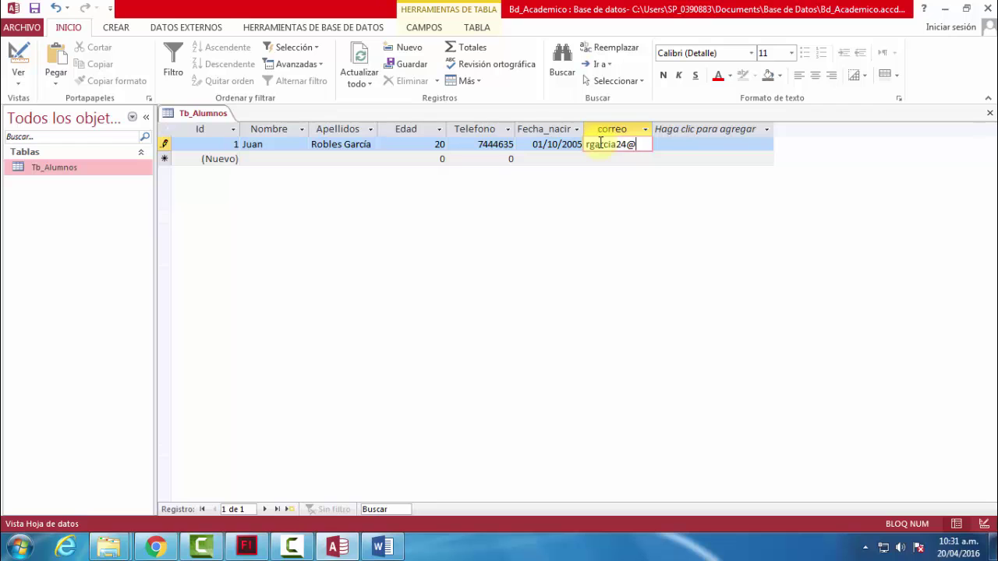
{"action": "type", "text": "ail.com"}
{"action": "key", "text": "Tab"}
Widen the correo column of Tb_Alumnos to fit the full e-mail address
{"action": "left_click", "coordinate": [622, 145]}
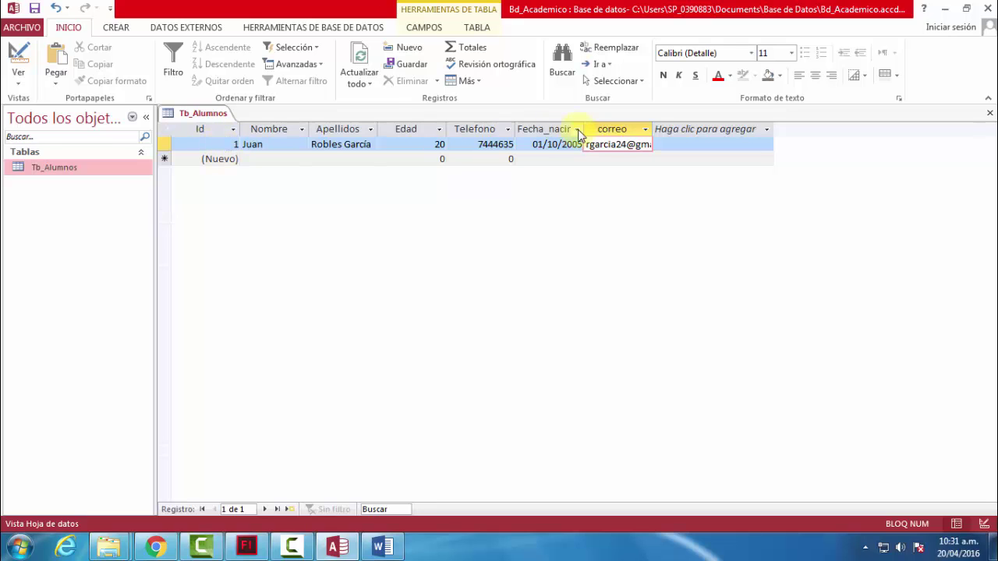
{"action": "left_click", "coordinate": [649, 130]}
{"action": "left_click", "coordinate": [651, 130]}
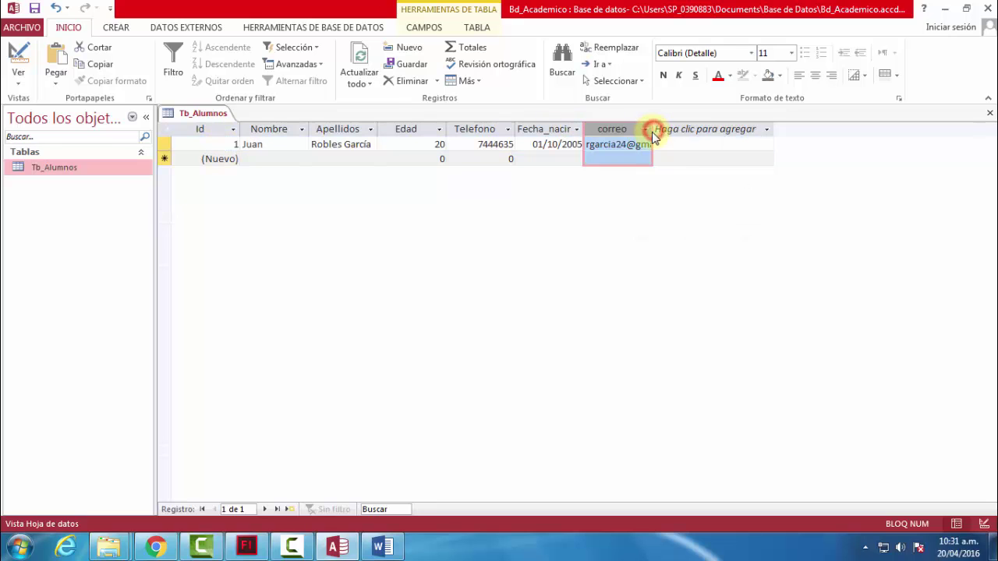
{"action": "double_click", "coordinate": [651, 129]}
{"action": "left_click", "coordinate": [537, 149]}
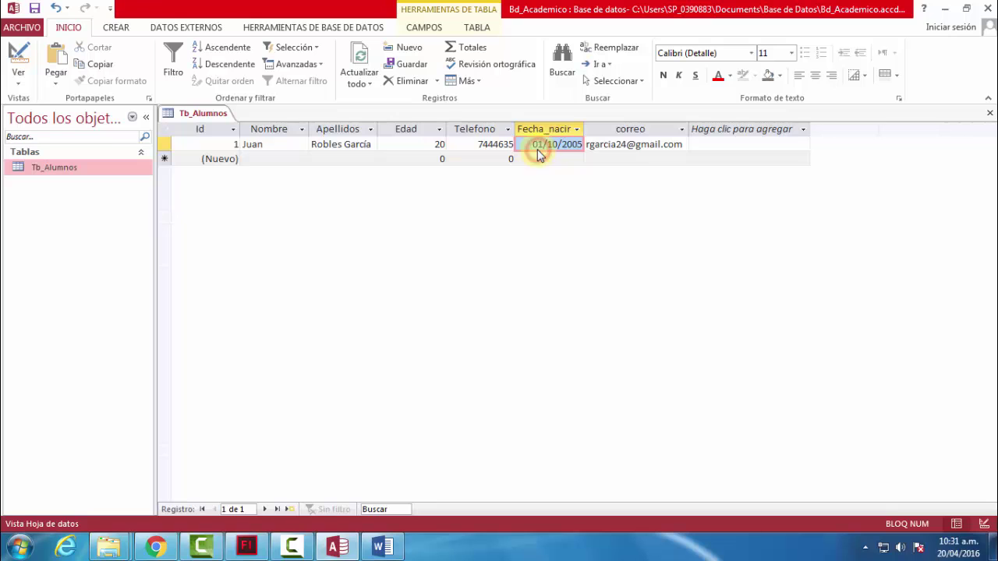
{"action": "left_click", "coordinate": [263, 148]}
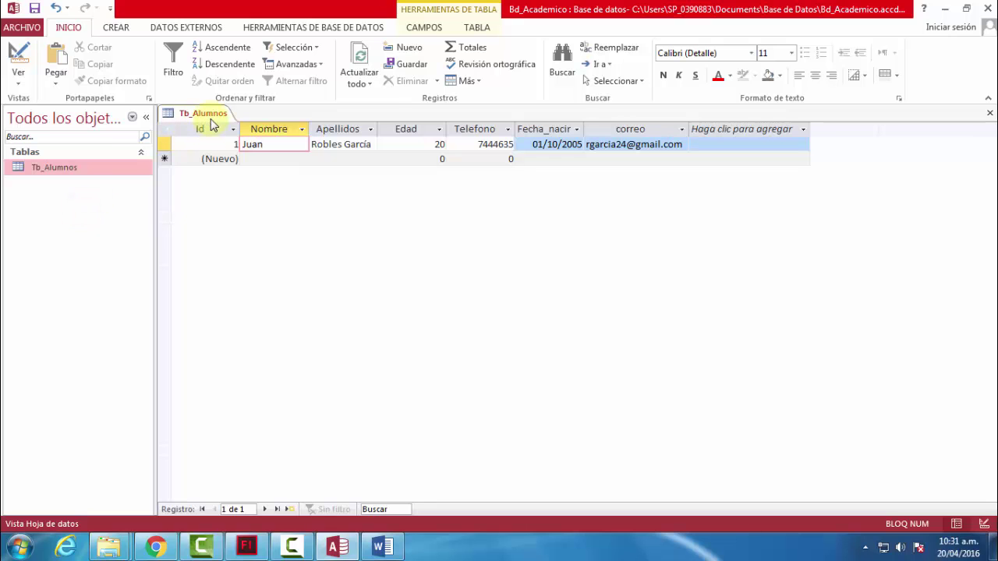
Close the Tb_Alumnos table with its design changes saved, and close the Bd_Academico database
{"action": "left_click", "coordinate": [989, 113]}
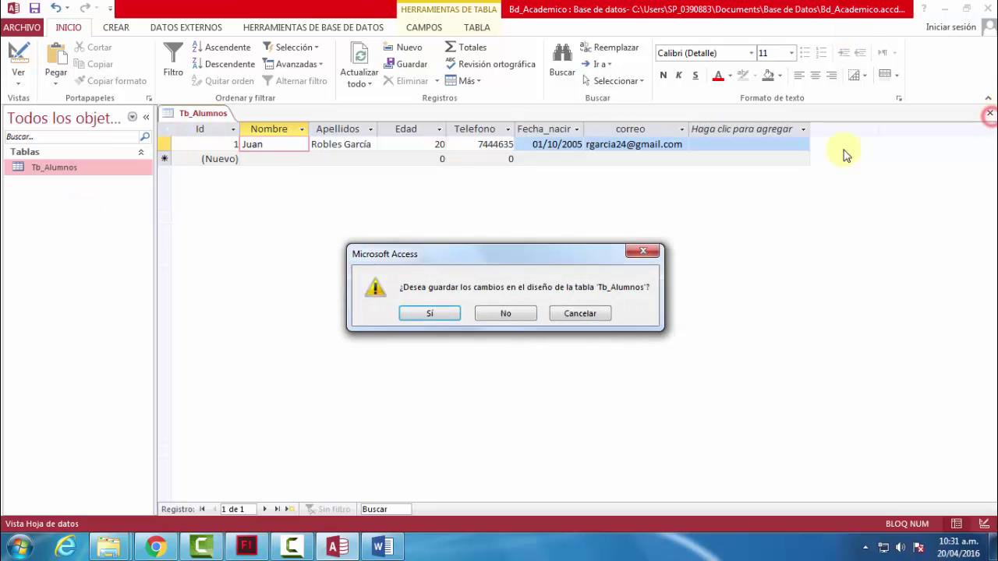
{"action": "left_click", "coordinate": [580, 311]}
{"action": "key", "text": "ctrl+w"}
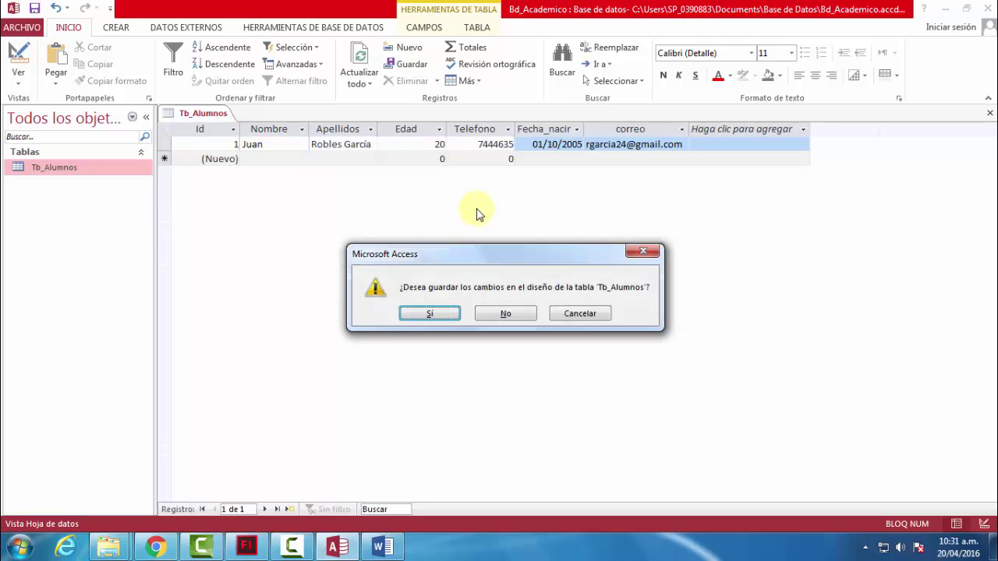
{"action": "left_click", "coordinate": [439, 314]}
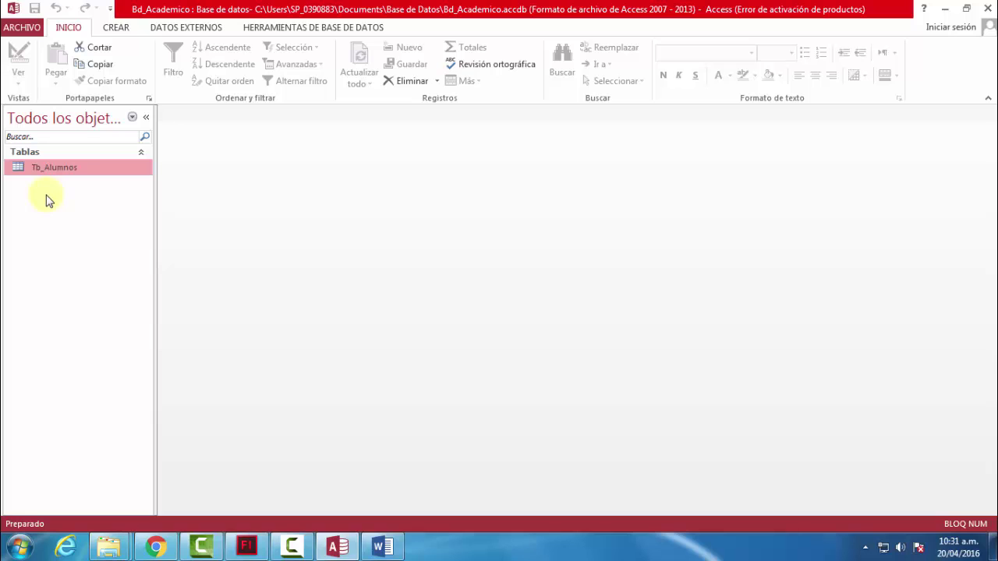
{"action": "left_click", "coordinate": [23, 30]}
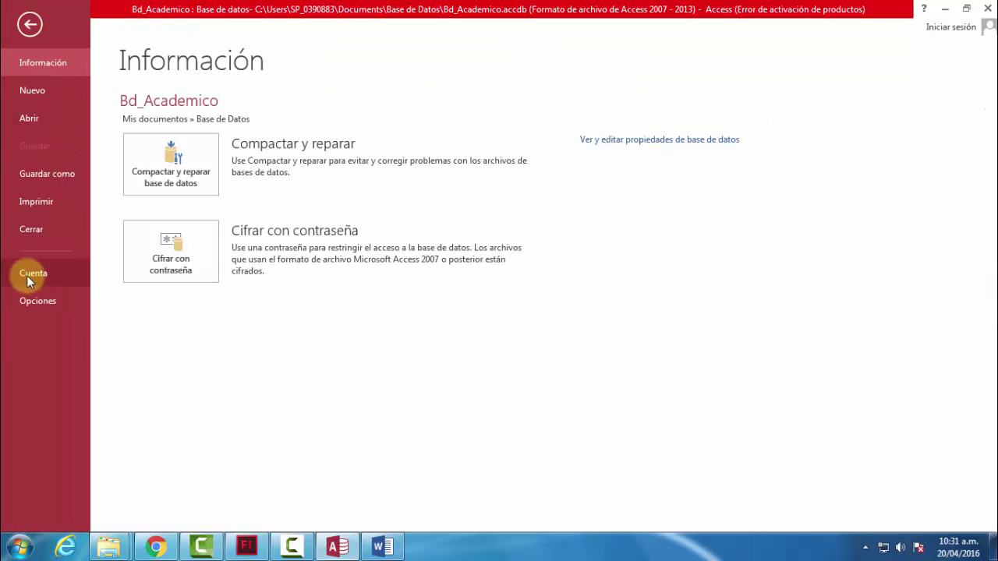
{"action": "left_click", "coordinate": [31, 230]}
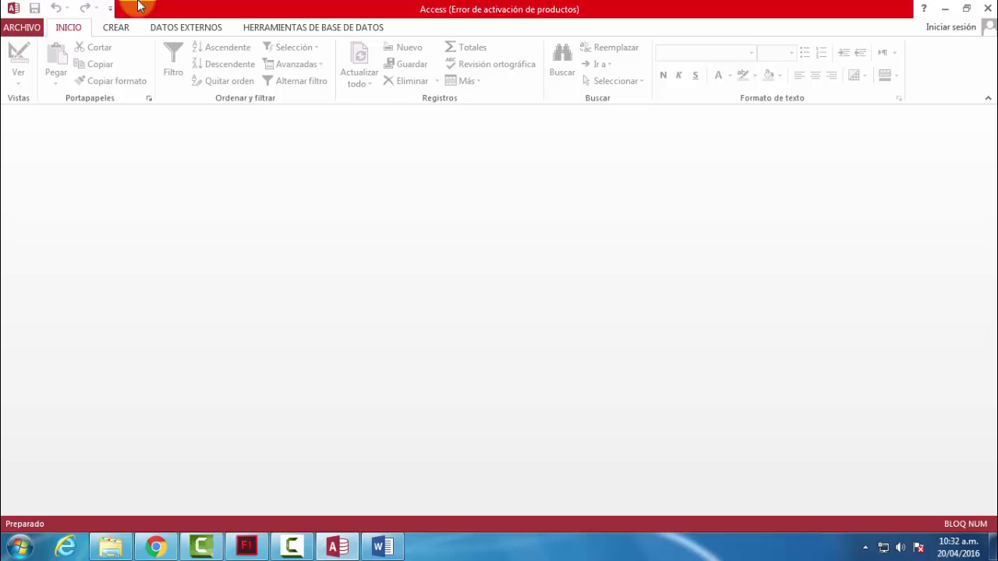
Switch to Windows Explorer and locate Bd_Academico.accdb in the Base de Datos folder under Documentos
{"action": "left_click", "coordinate": [111, 548]}
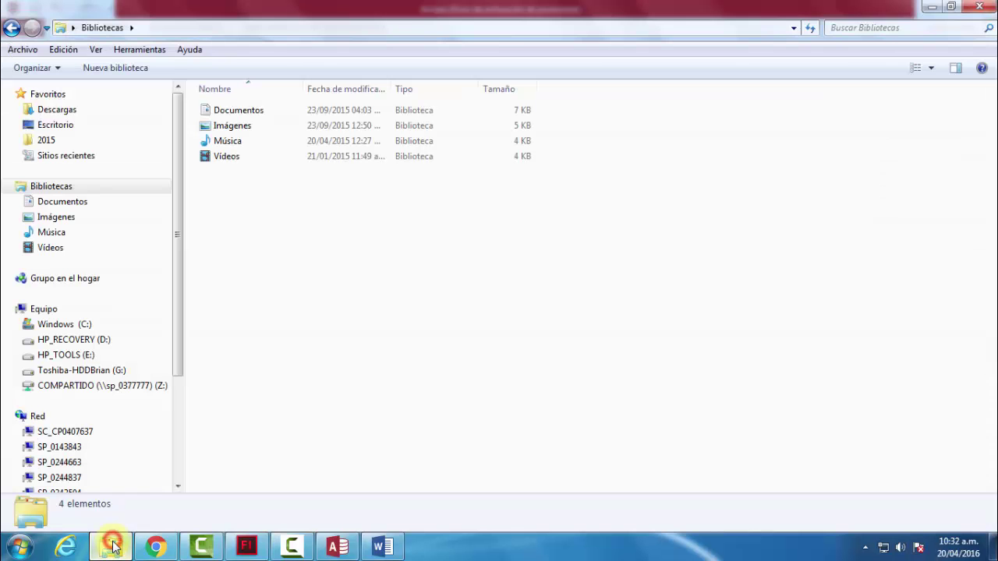
{"action": "left_click", "coordinate": [75, 204]}
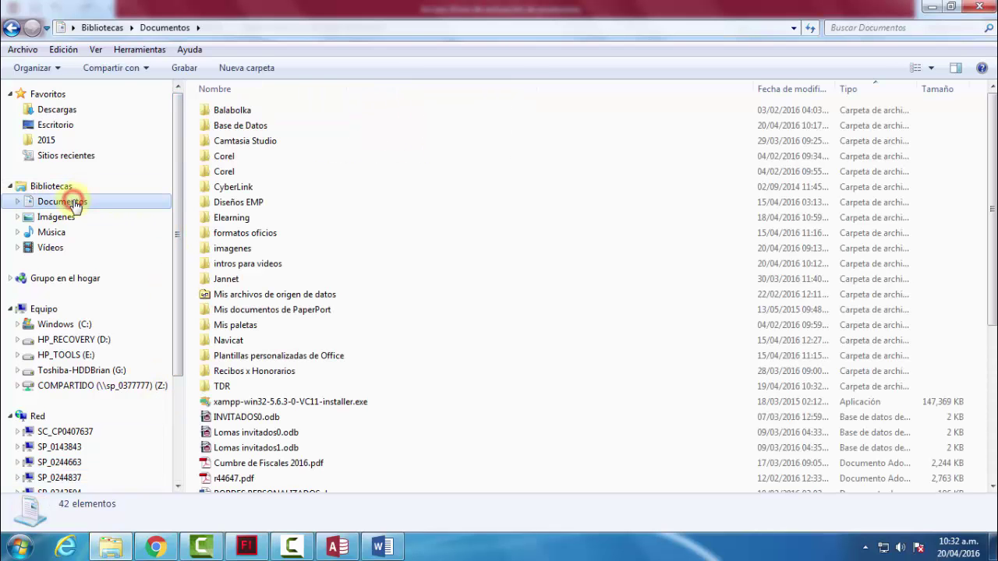
{"action": "left_click", "coordinate": [250, 128]}
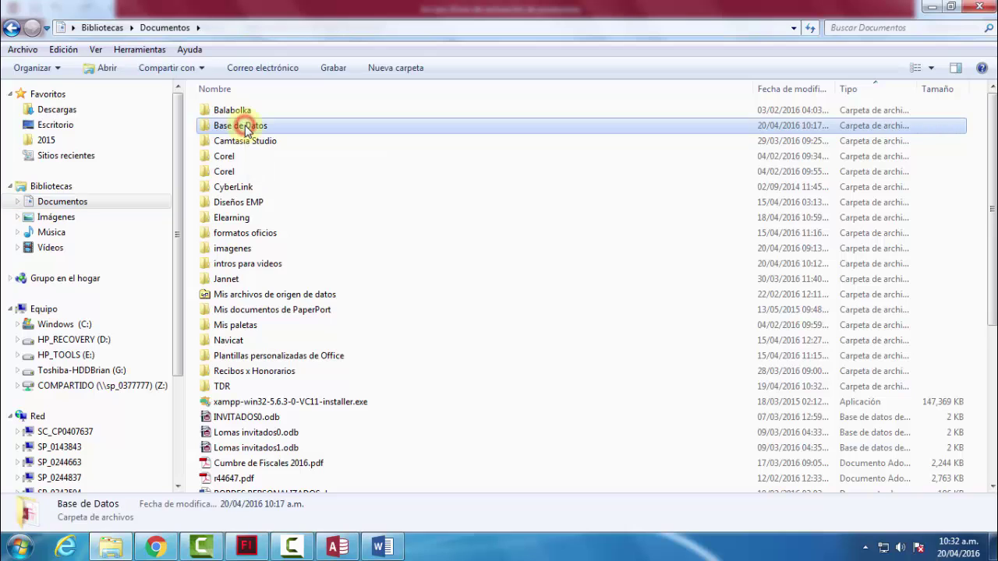
{"action": "double_click", "coordinate": [263, 128]}
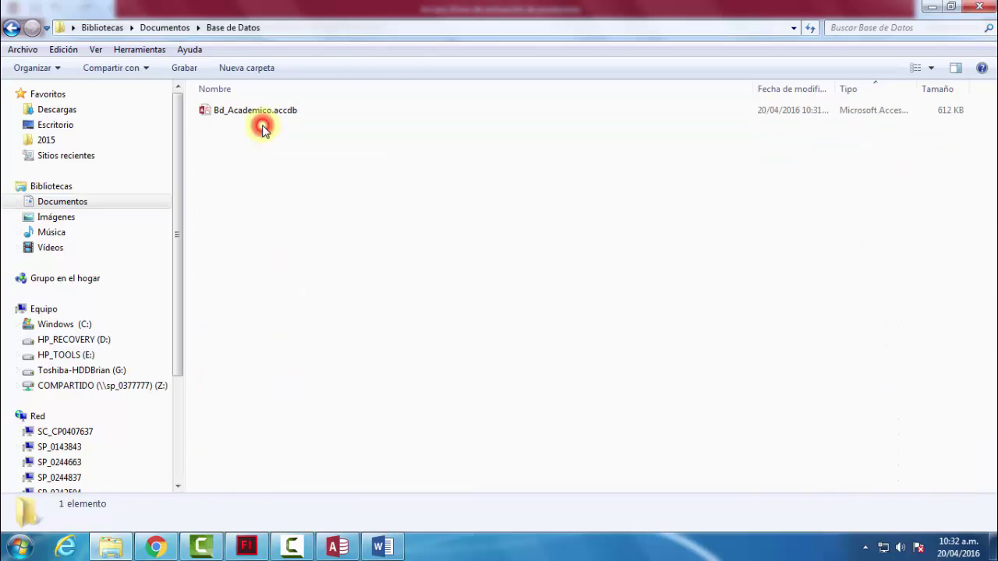
{"action": "left_click", "coordinate": [218, 110]}
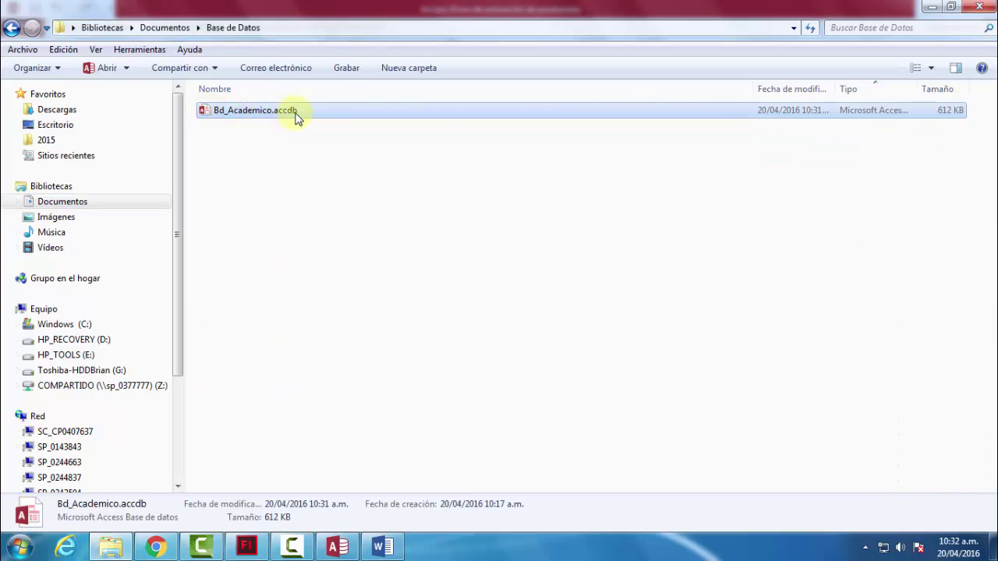
Open the Bd_Academico.accdb database with its active content enabled, and select the Tb_Alumnos table
{"action": "double_click", "coordinate": [251, 113]}
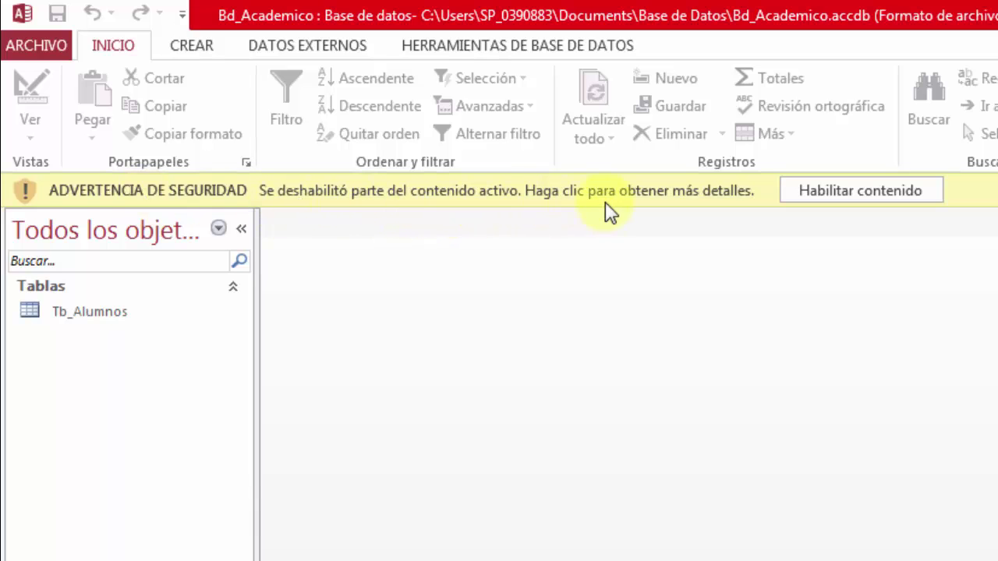
{"action": "left_click", "coordinate": [857, 194]}
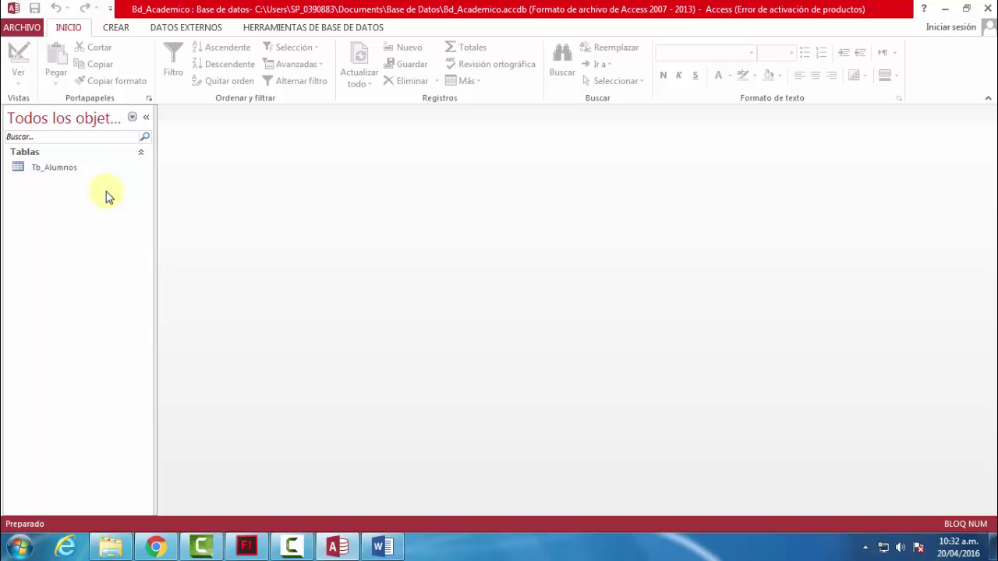
{"action": "left_click", "coordinate": [43, 166]}
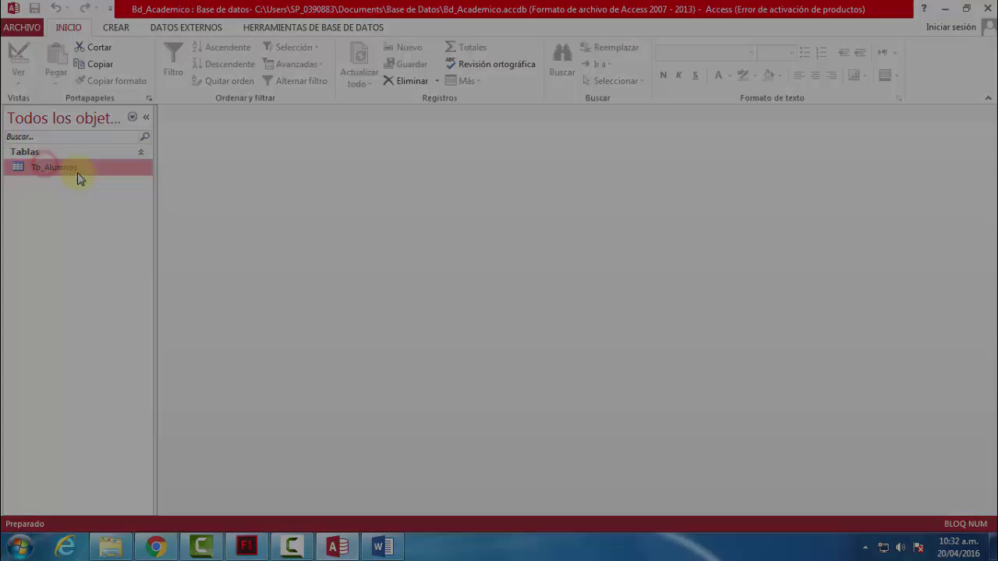